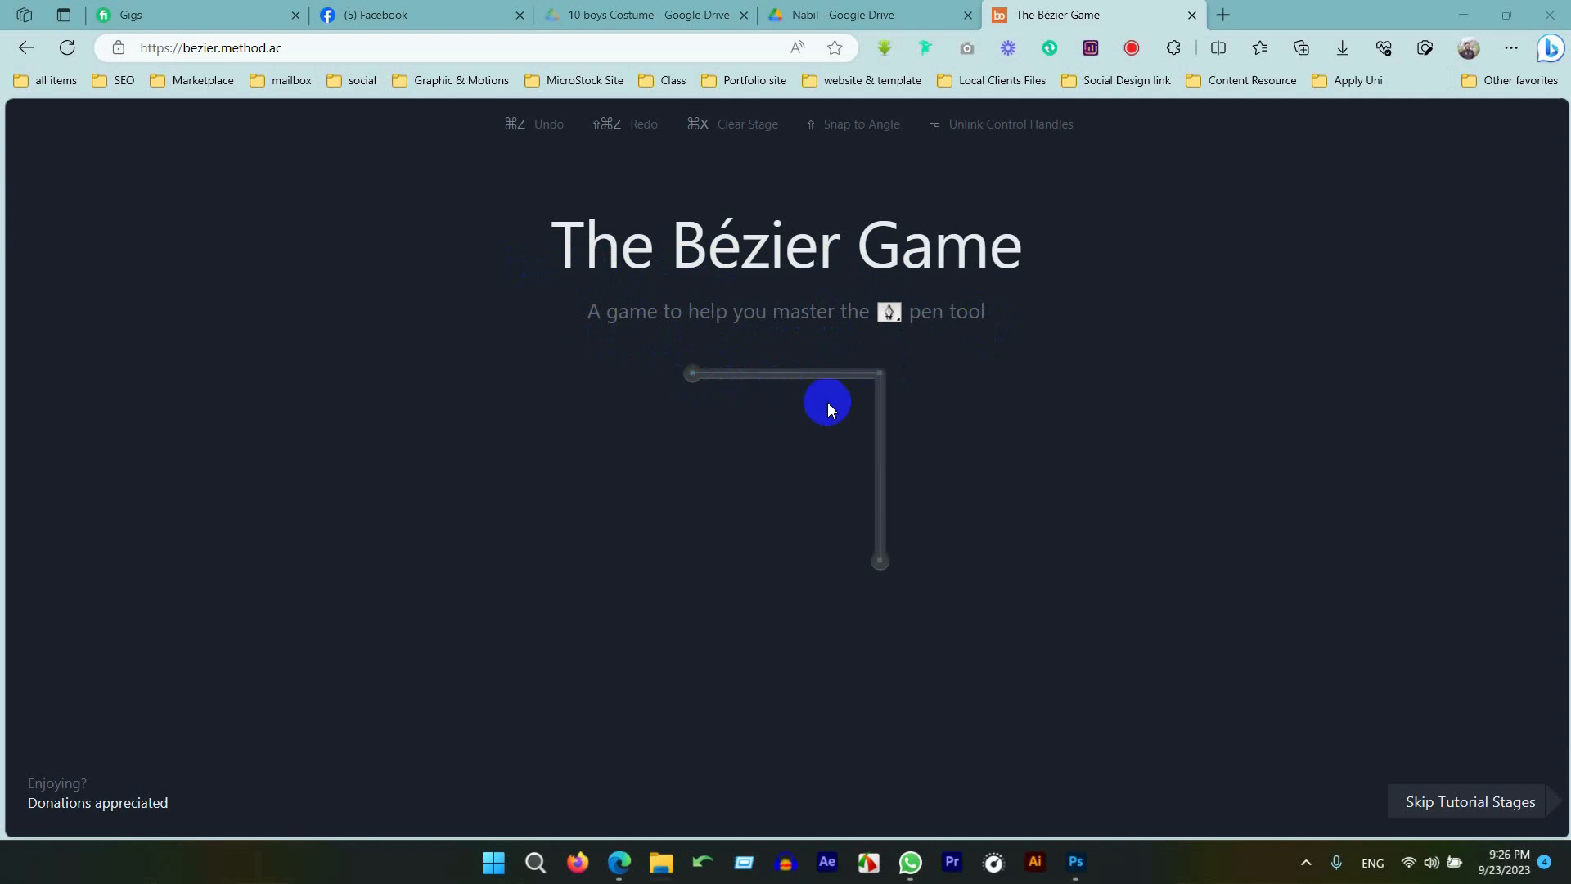
# - Trace the right-angle guide with two straight Pen tool segments from the left end through the corner to the lower end
pyautogui.click(696, 375)
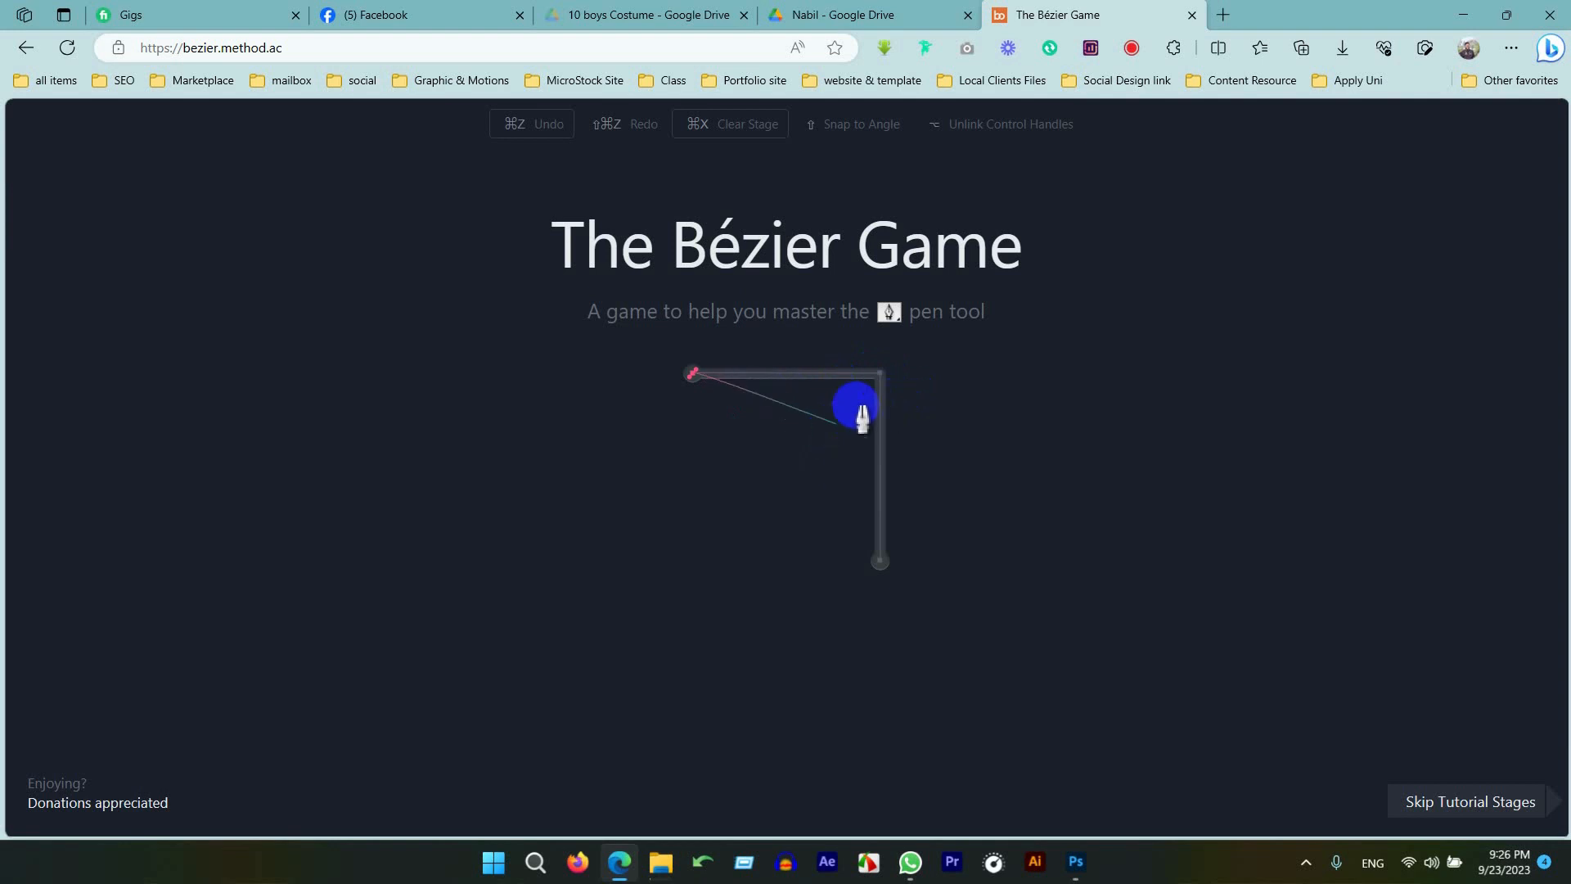
pyautogui.click(883, 375)
pyautogui.click(883, 565)
# - Trace the house outline clockwise from the roof peak with straight, angle-snapped segments and close the path at the peak
pyautogui.press('shift')
pyautogui.click(918, 442)
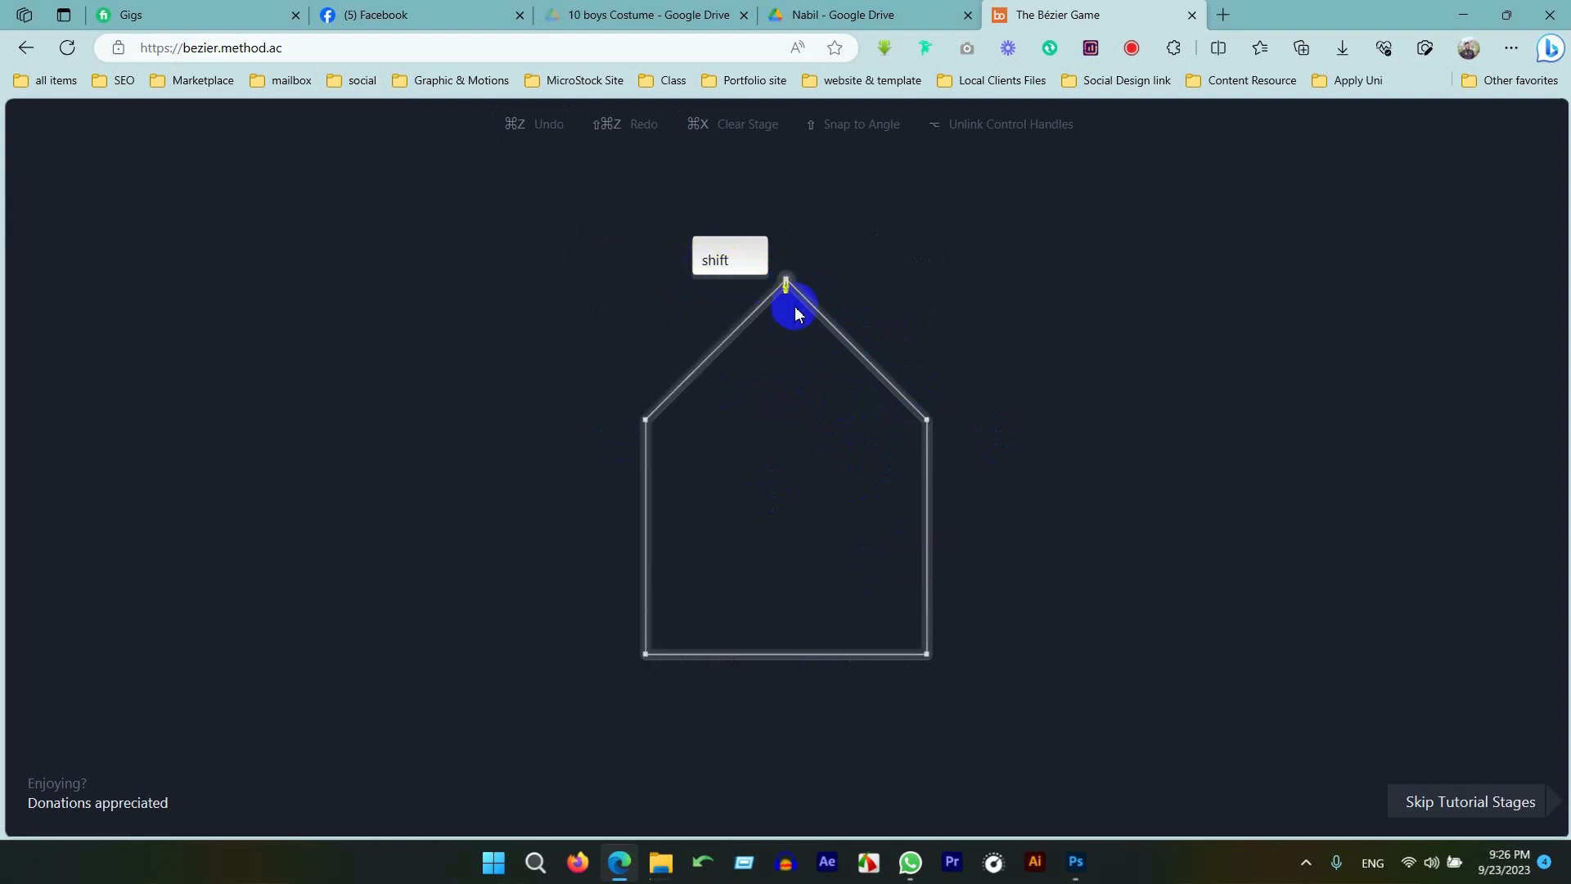
pyautogui.click(788, 282)
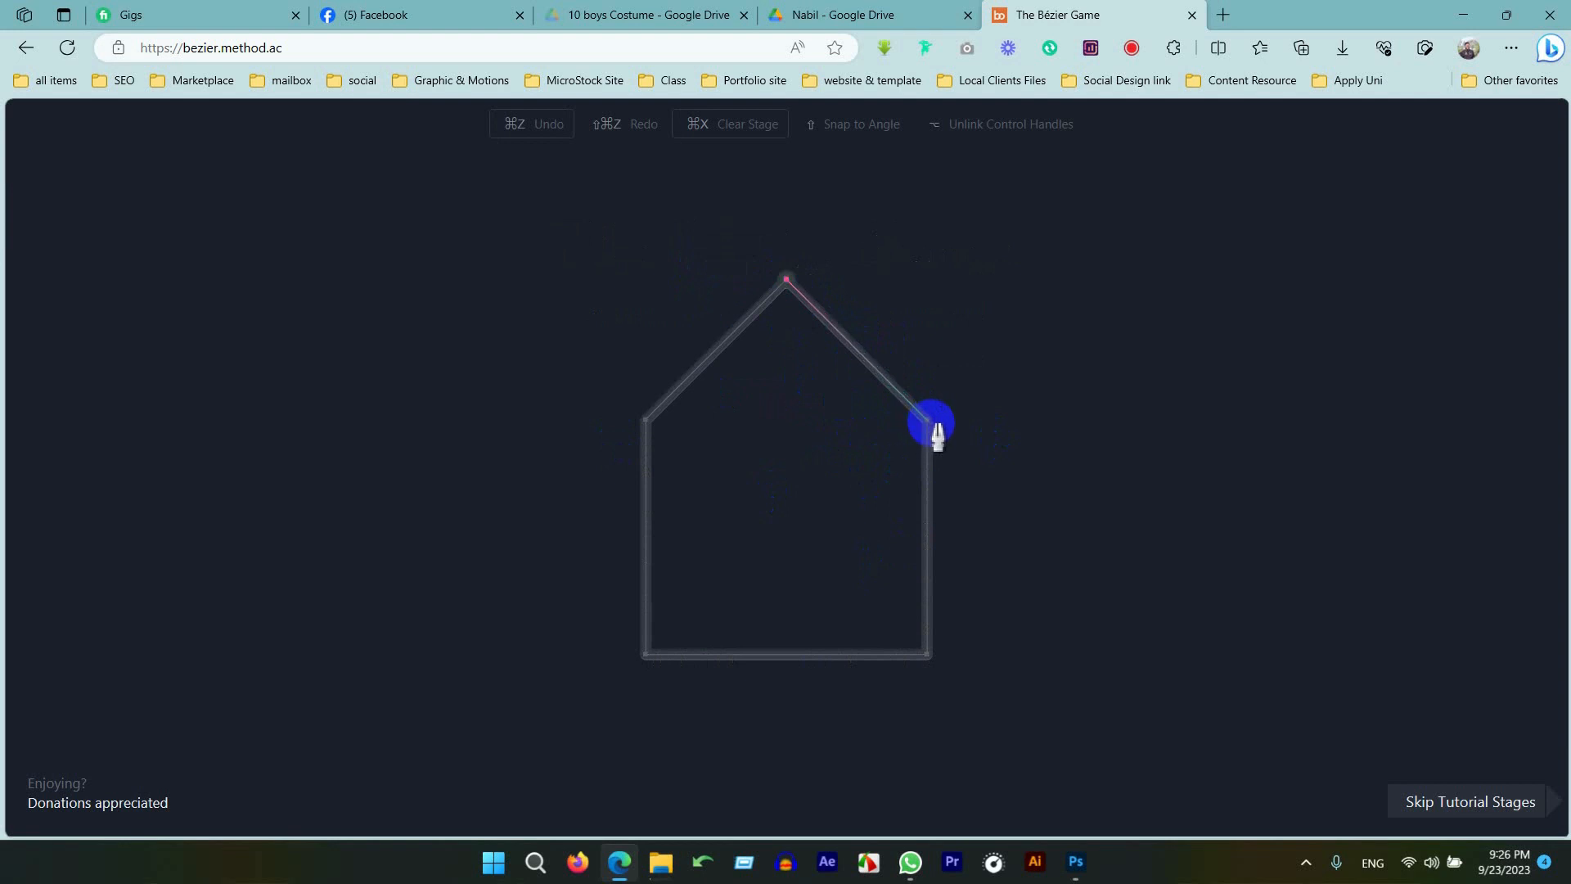
pyautogui.click(930, 420)
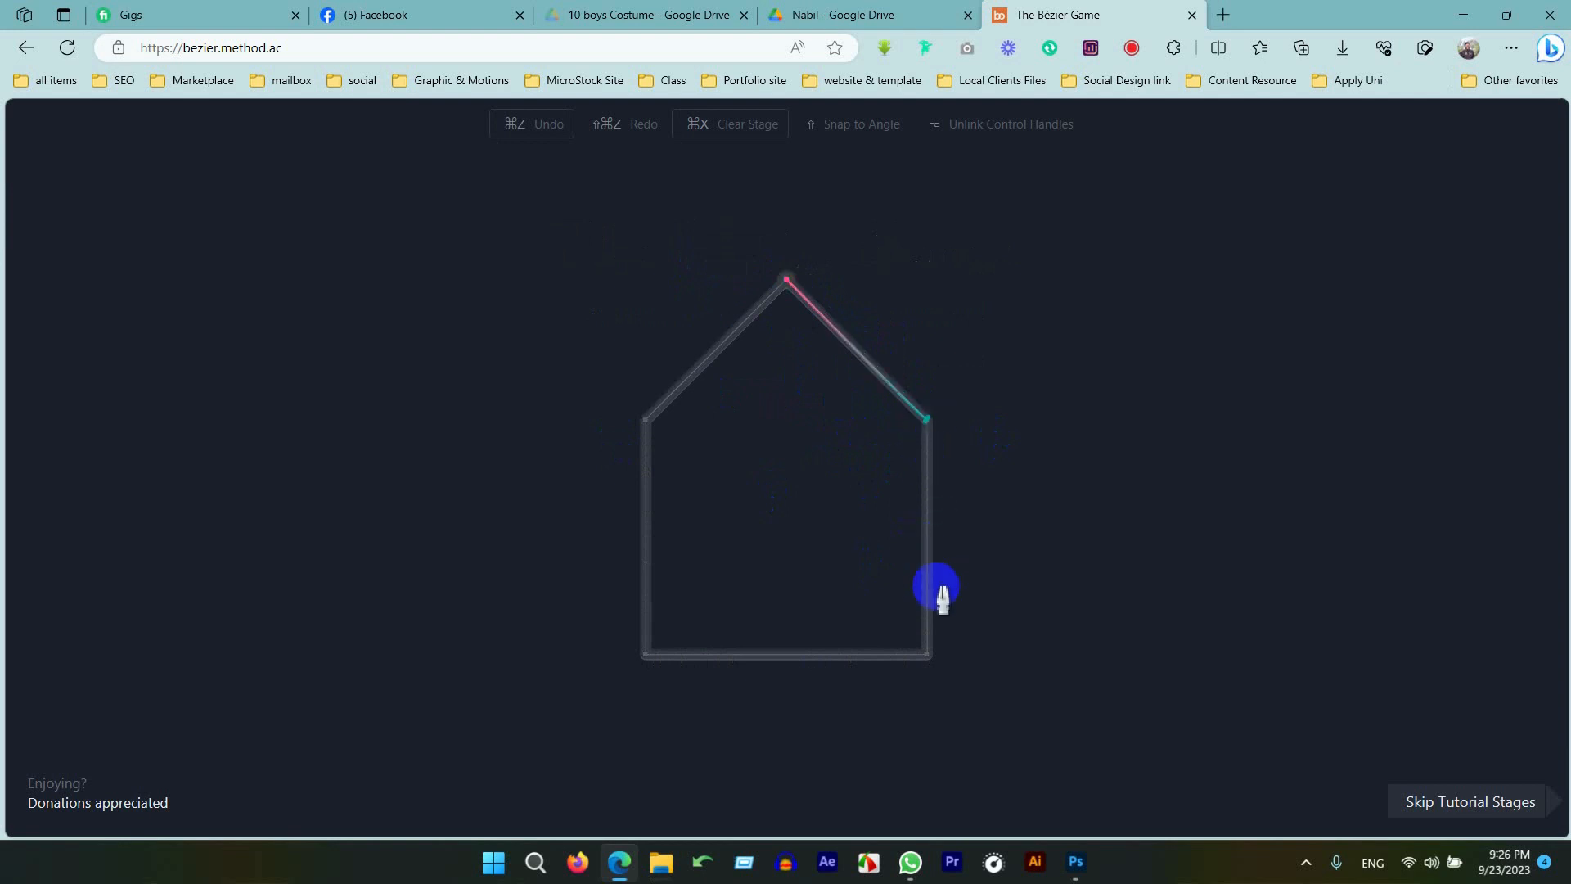
pyautogui.click(927, 654)
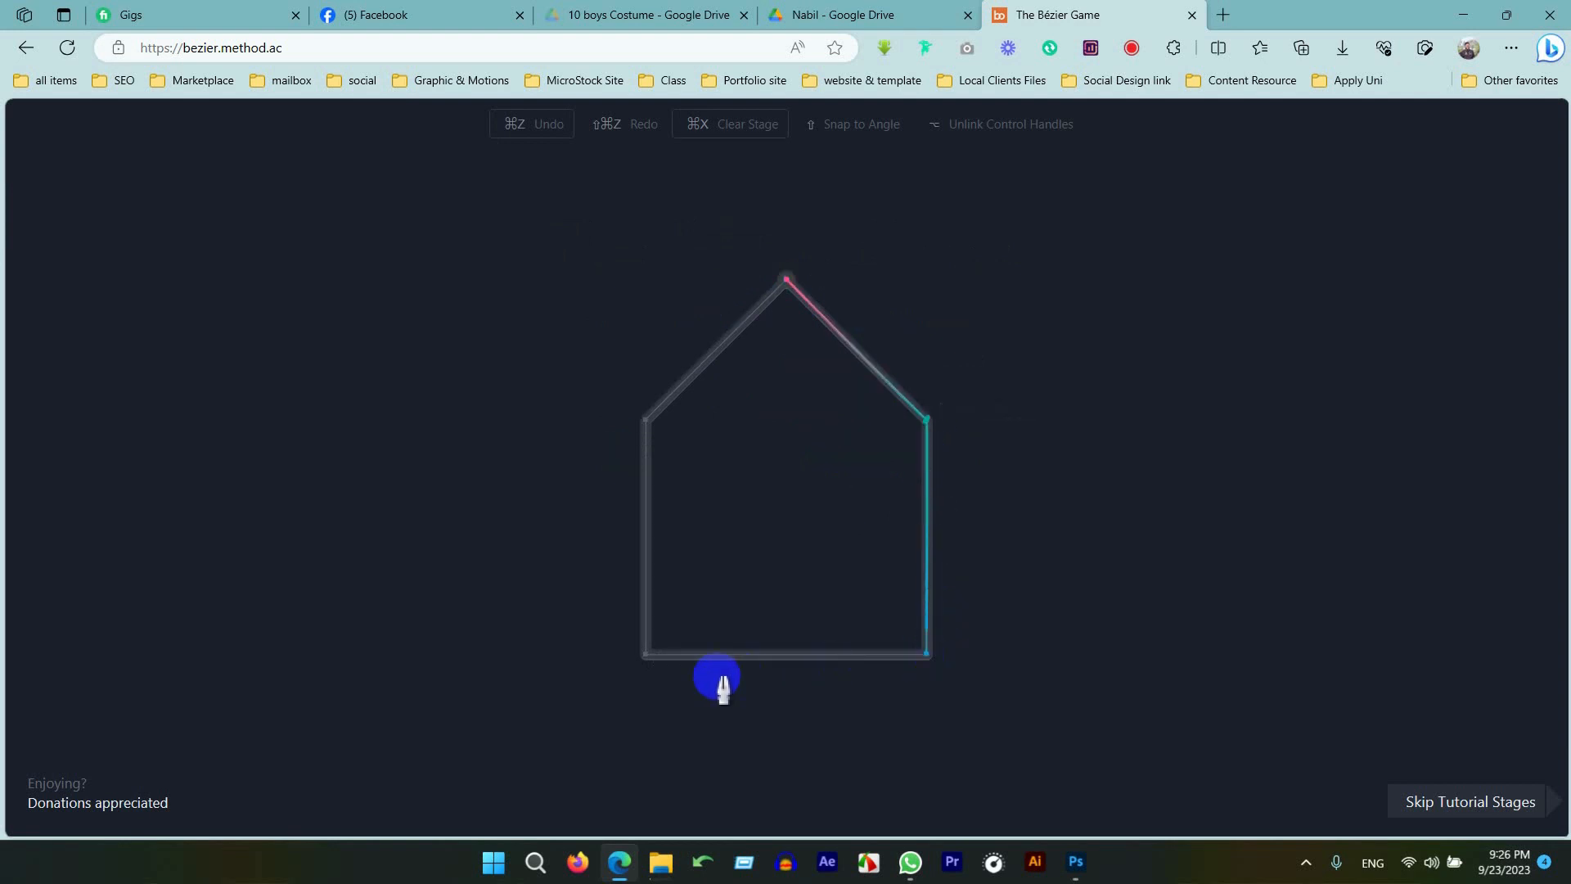
pyautogui.click(646, 653)
pyautogui.click(645, 421)
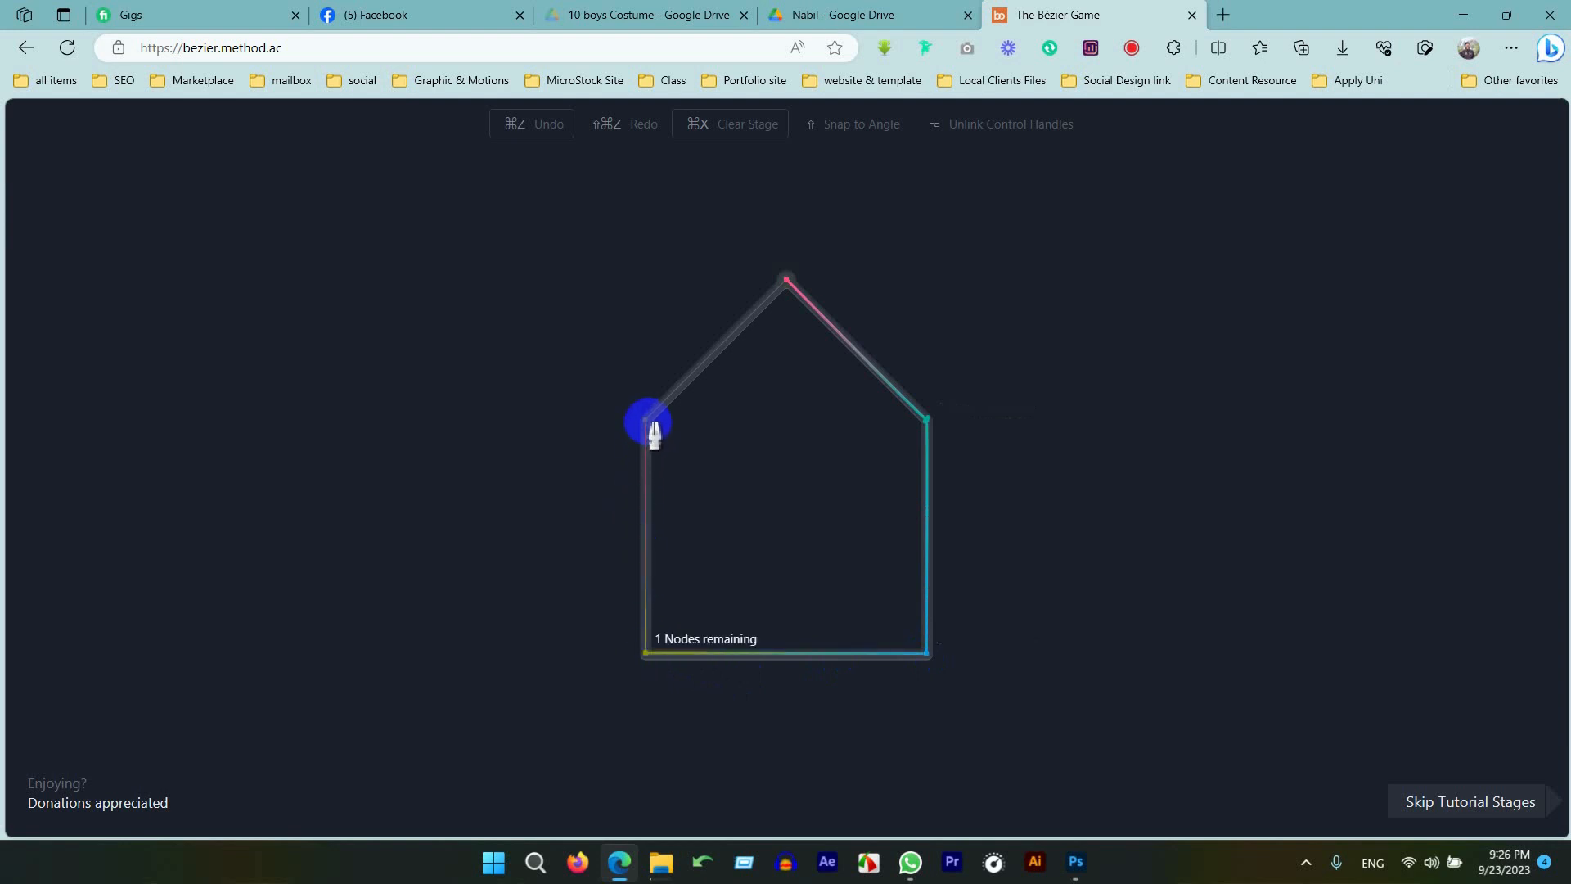
pyautogui.click(787, 281)
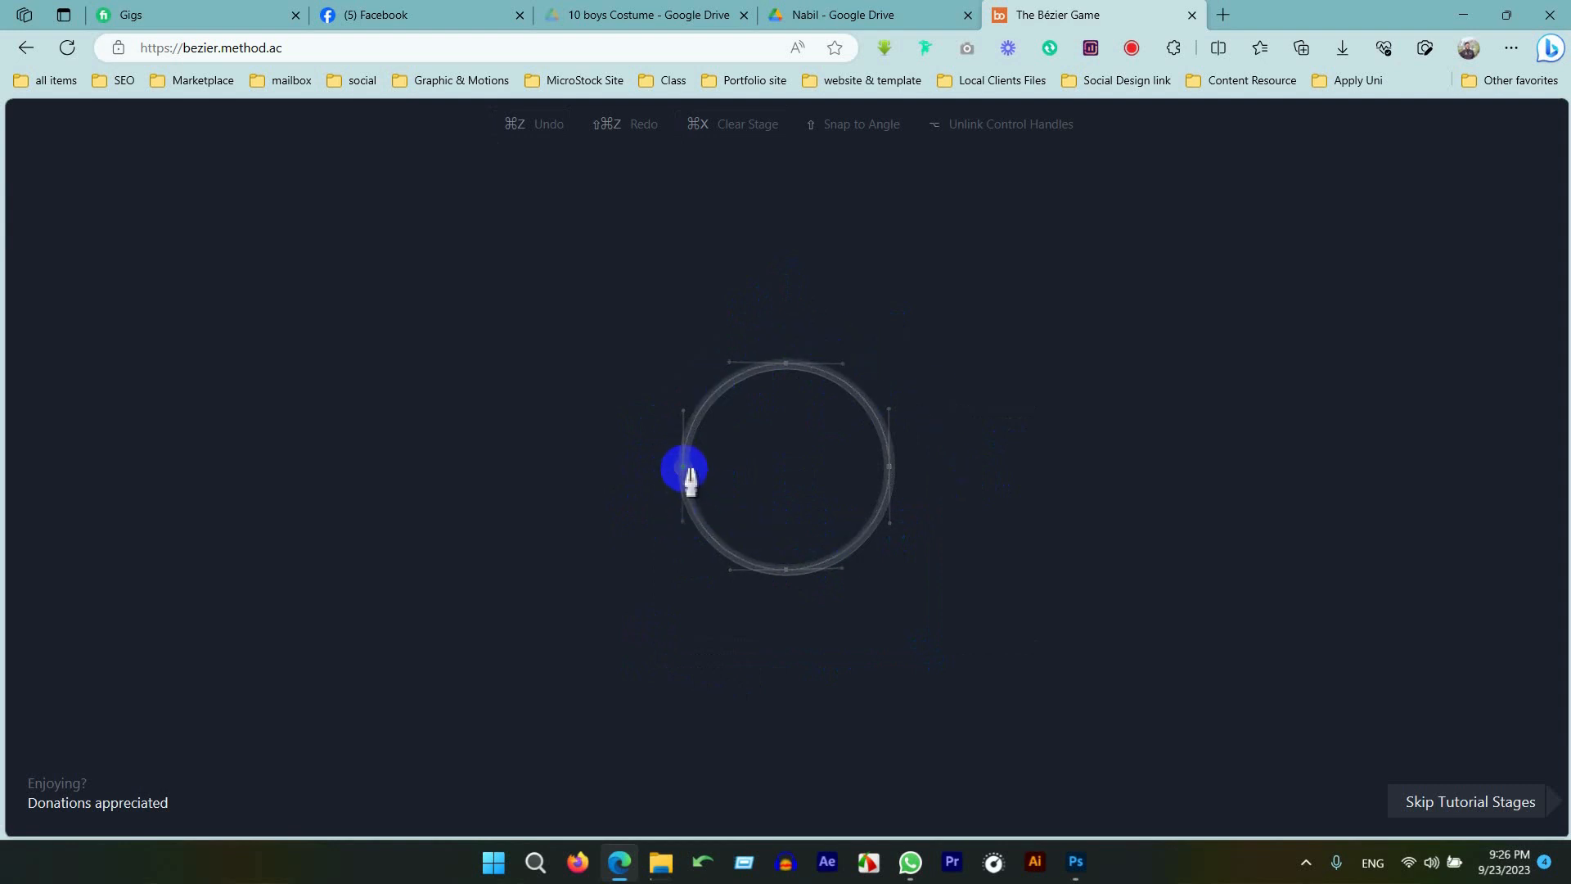
# - Trace the circle clockwise from its leftmost point, pulling out curve handles at the other guide points, and close the path
pyautogui.click(684, 467)
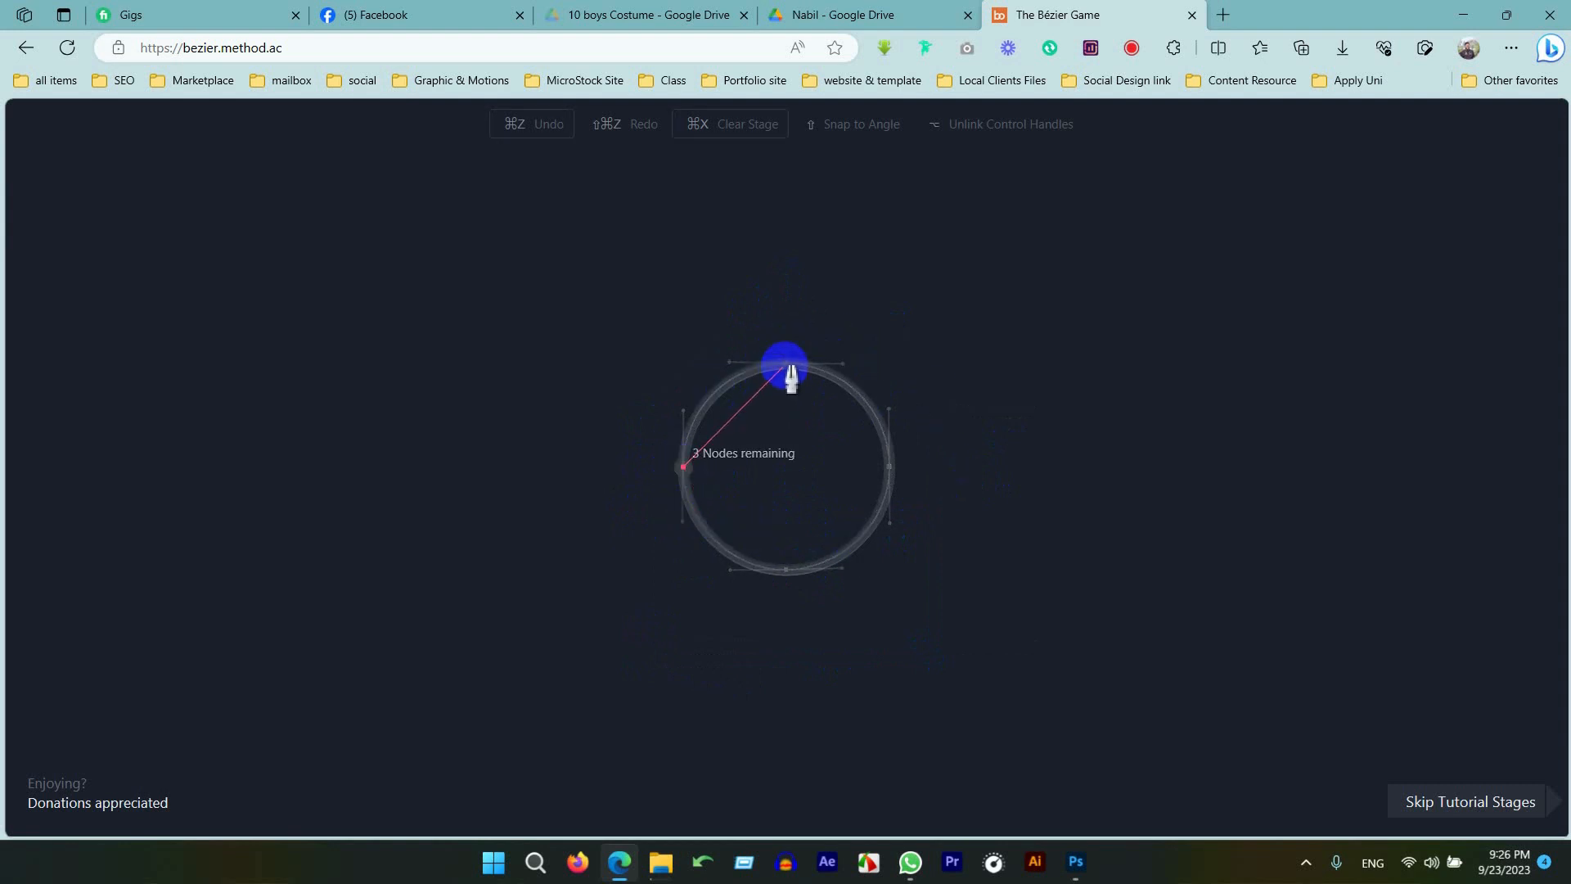
pyautogui.moveTo(784, 364); pyautogui.dragTo(878, 360)
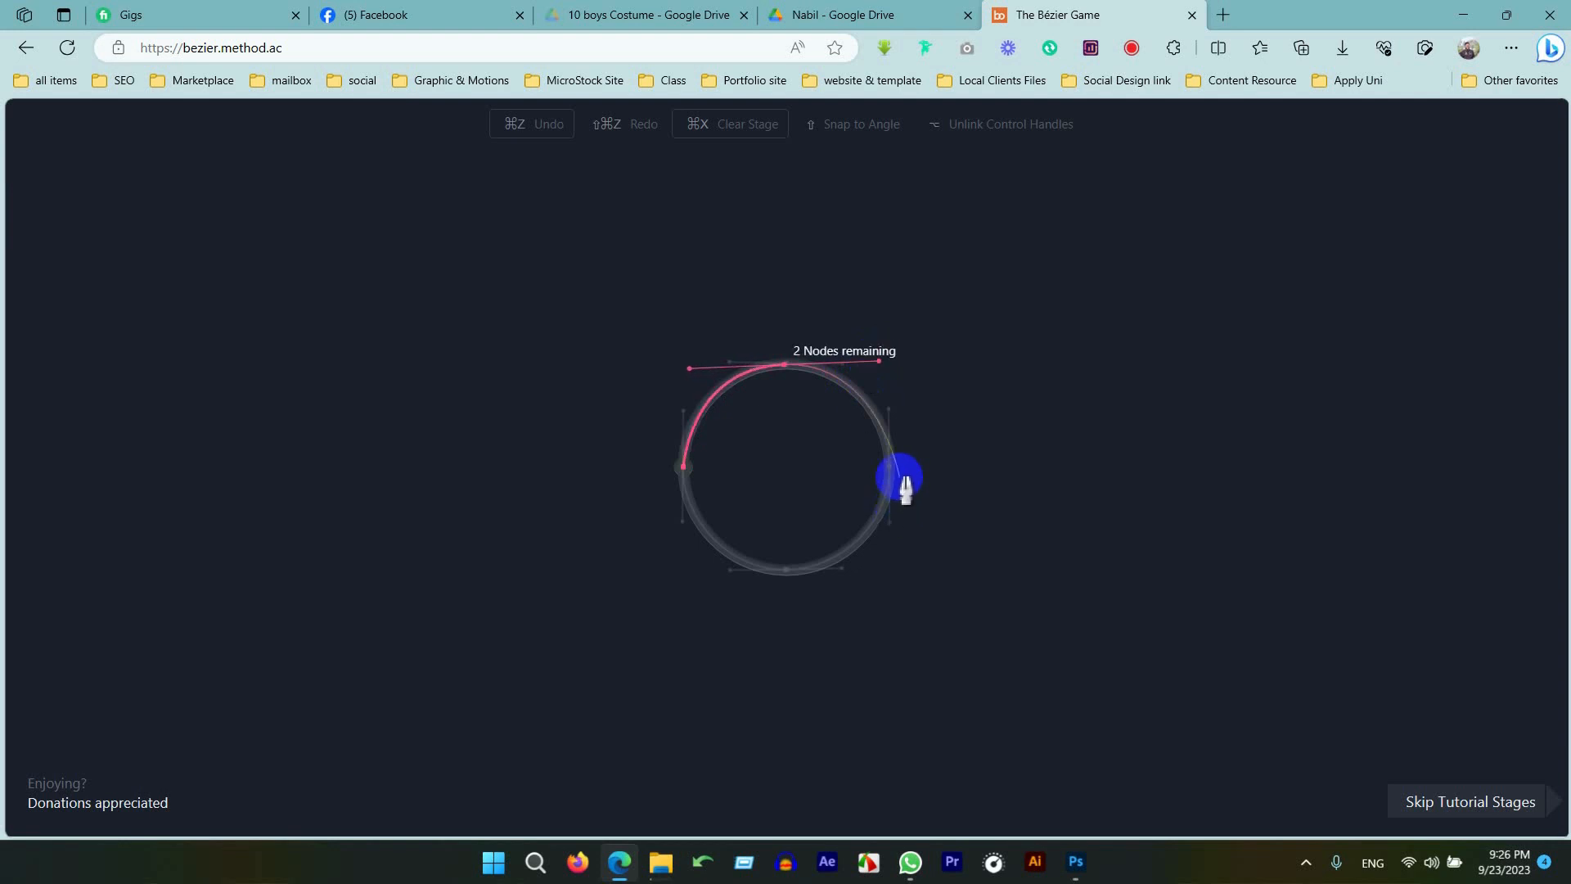
pyautogui.moveTo(890, 466)
pyautogui.mouseDown()
pyautogui.moveTo(891, 506)
pyautogui.moveTo(888, 479)
pyautogui.mouseUp()
pyautogui.moveTo(785, 569); pyautogui.dragTo(696, 569)
pyautogui.click(684, 467)
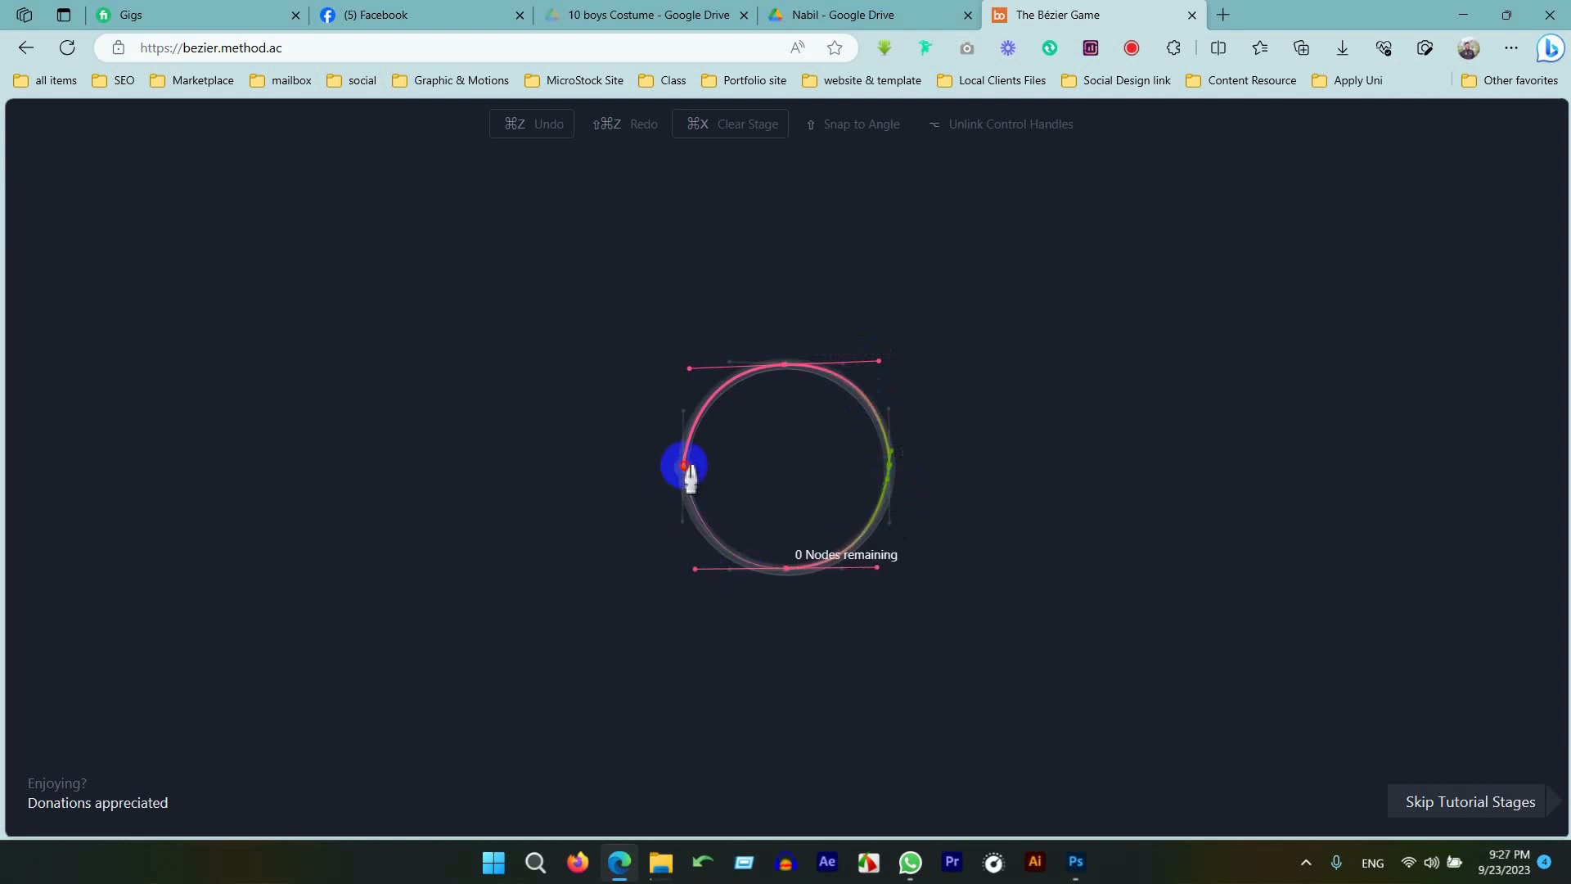
pyautogui.moveTo(784, 396); pyautogui.dragTo(925, 288)
pyautogui.press('alt')
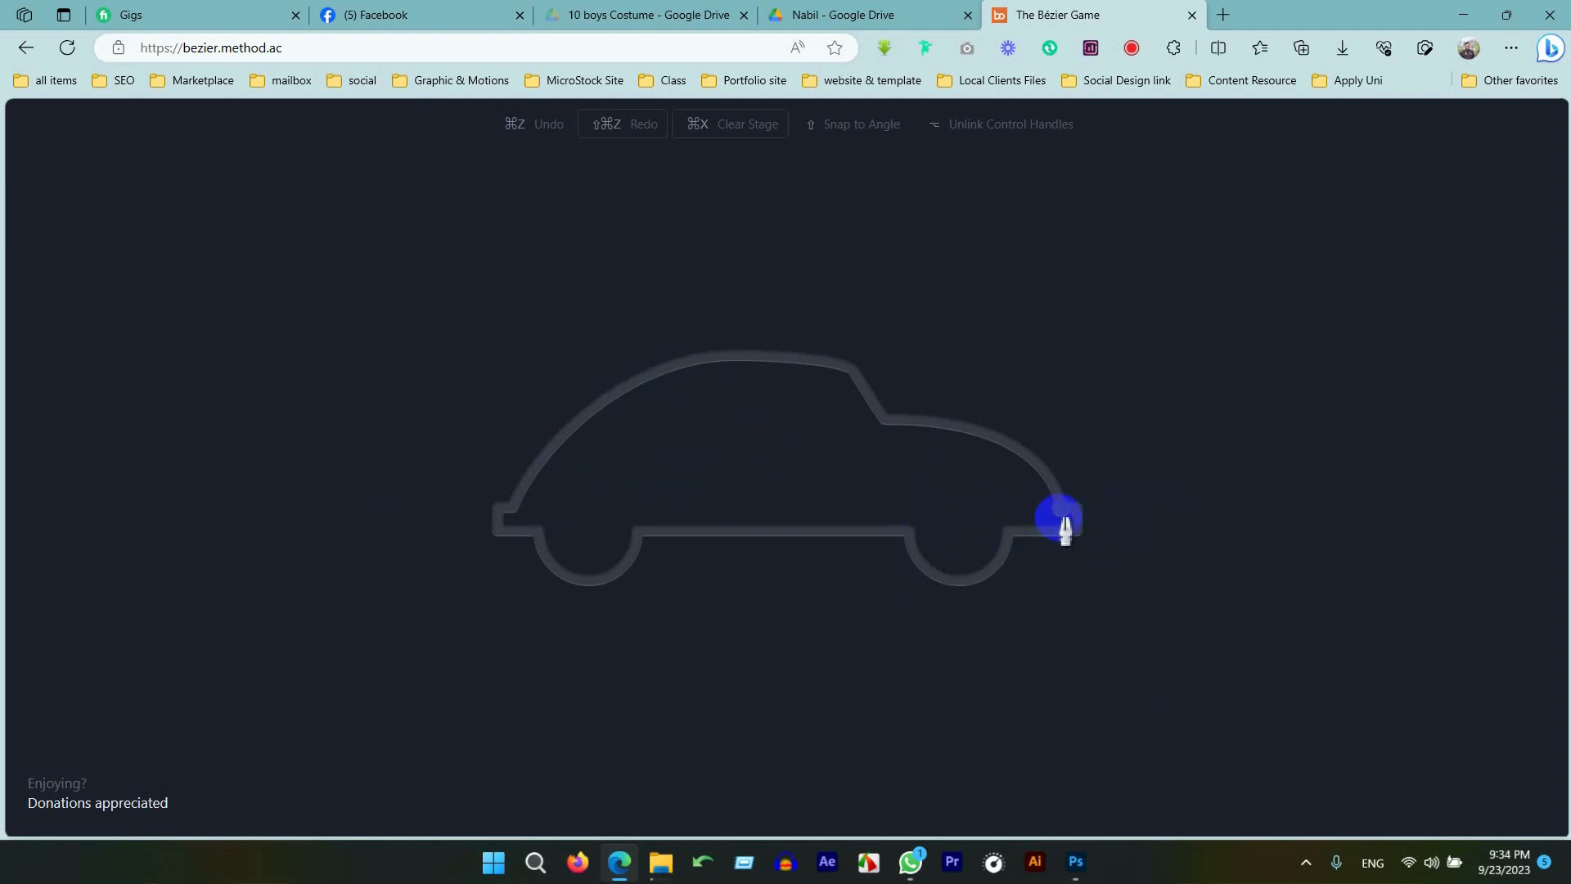
# - Trace the car's front bumper, front wheel arch and straight underside up to the near corner of the rear wheel arch
pyautogui.moveTo(1062, 507); pyautogui.dragTo(1077, 508)
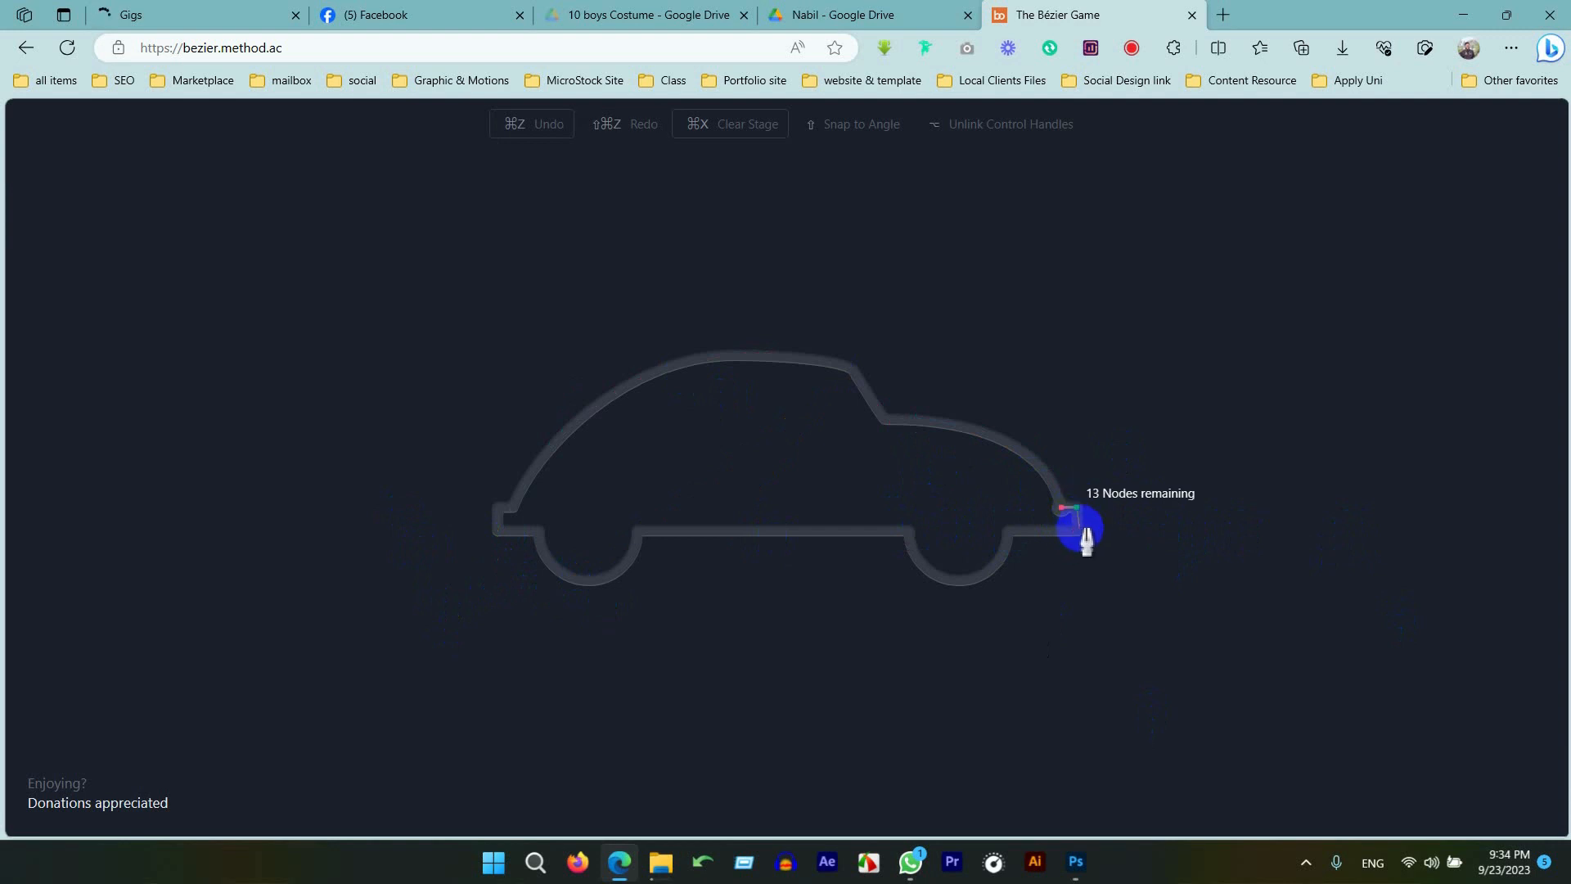
pyautogui.click(1078, 529)
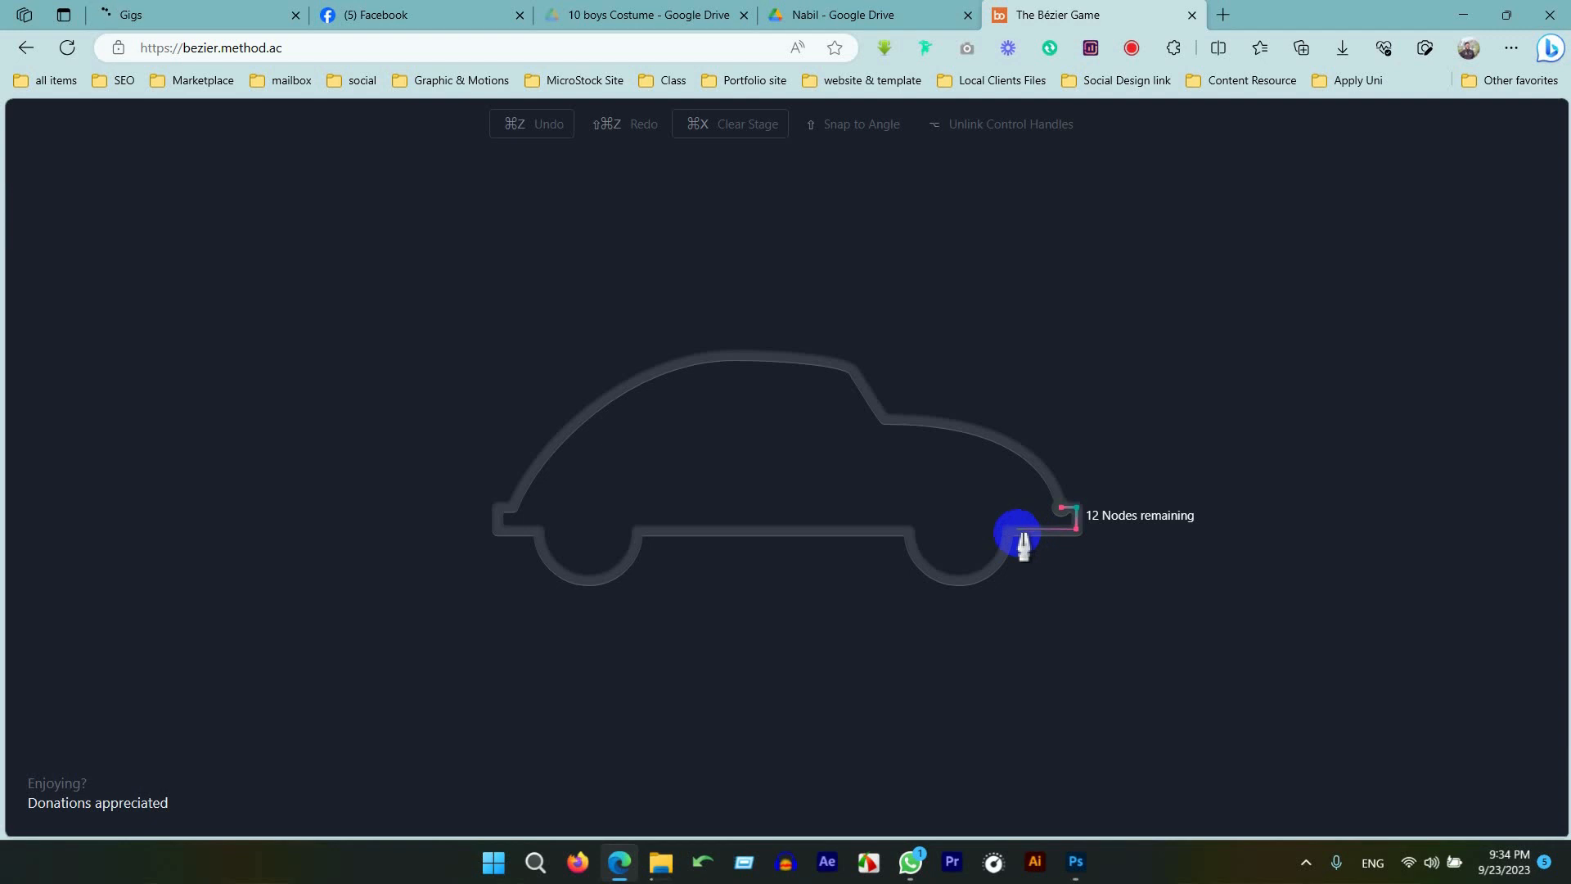
pyautogui.moveTo(1011, 529); pyautogui.dragTo(911, 579)
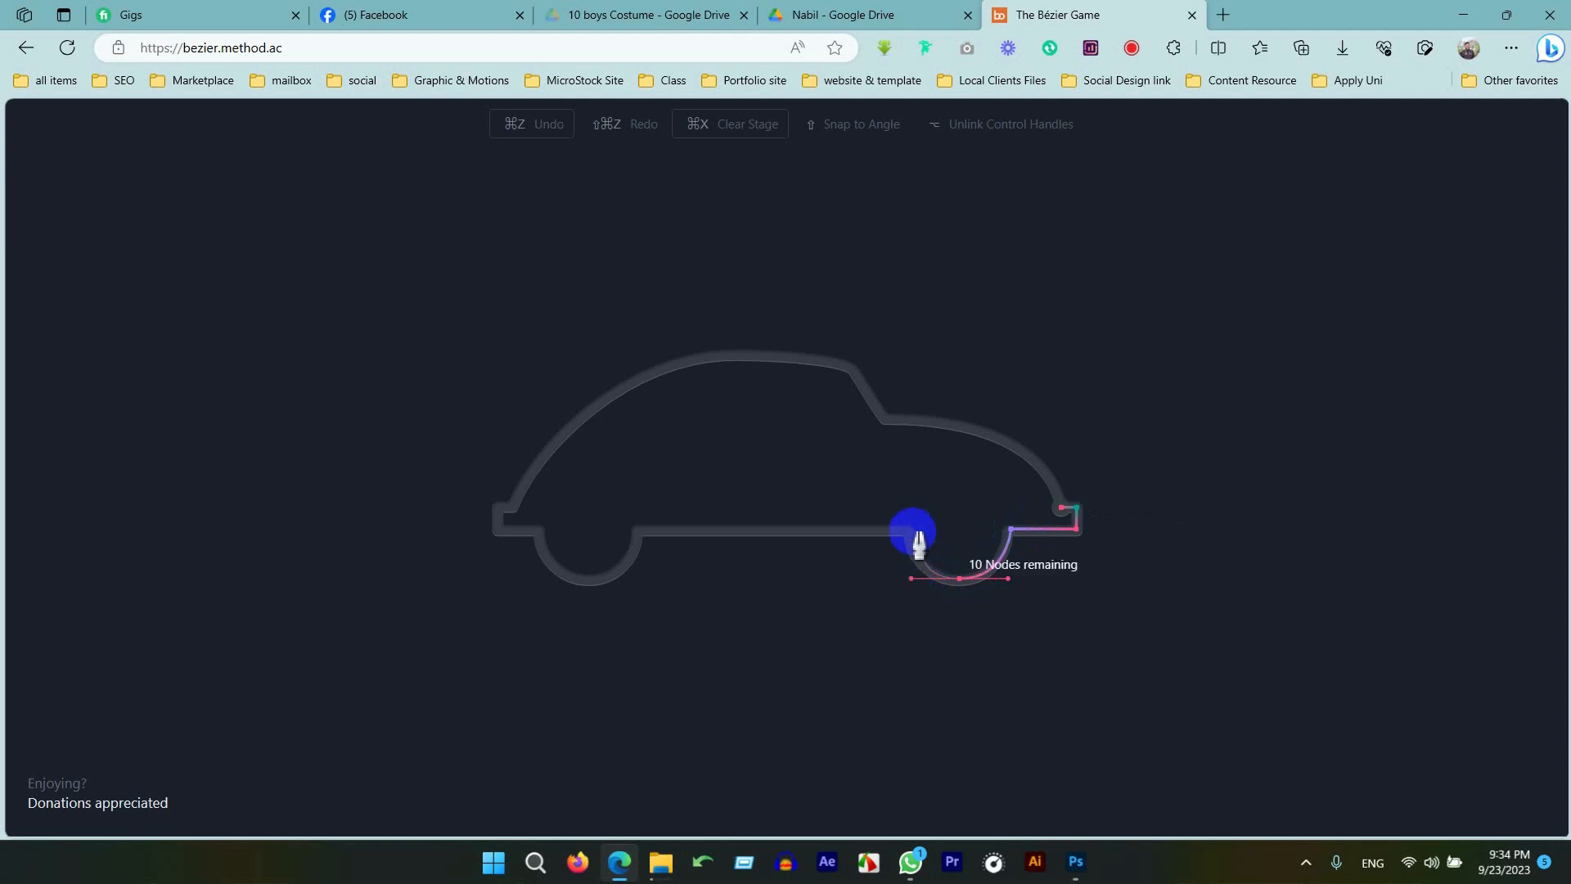
pyautogui.click(910, 532)
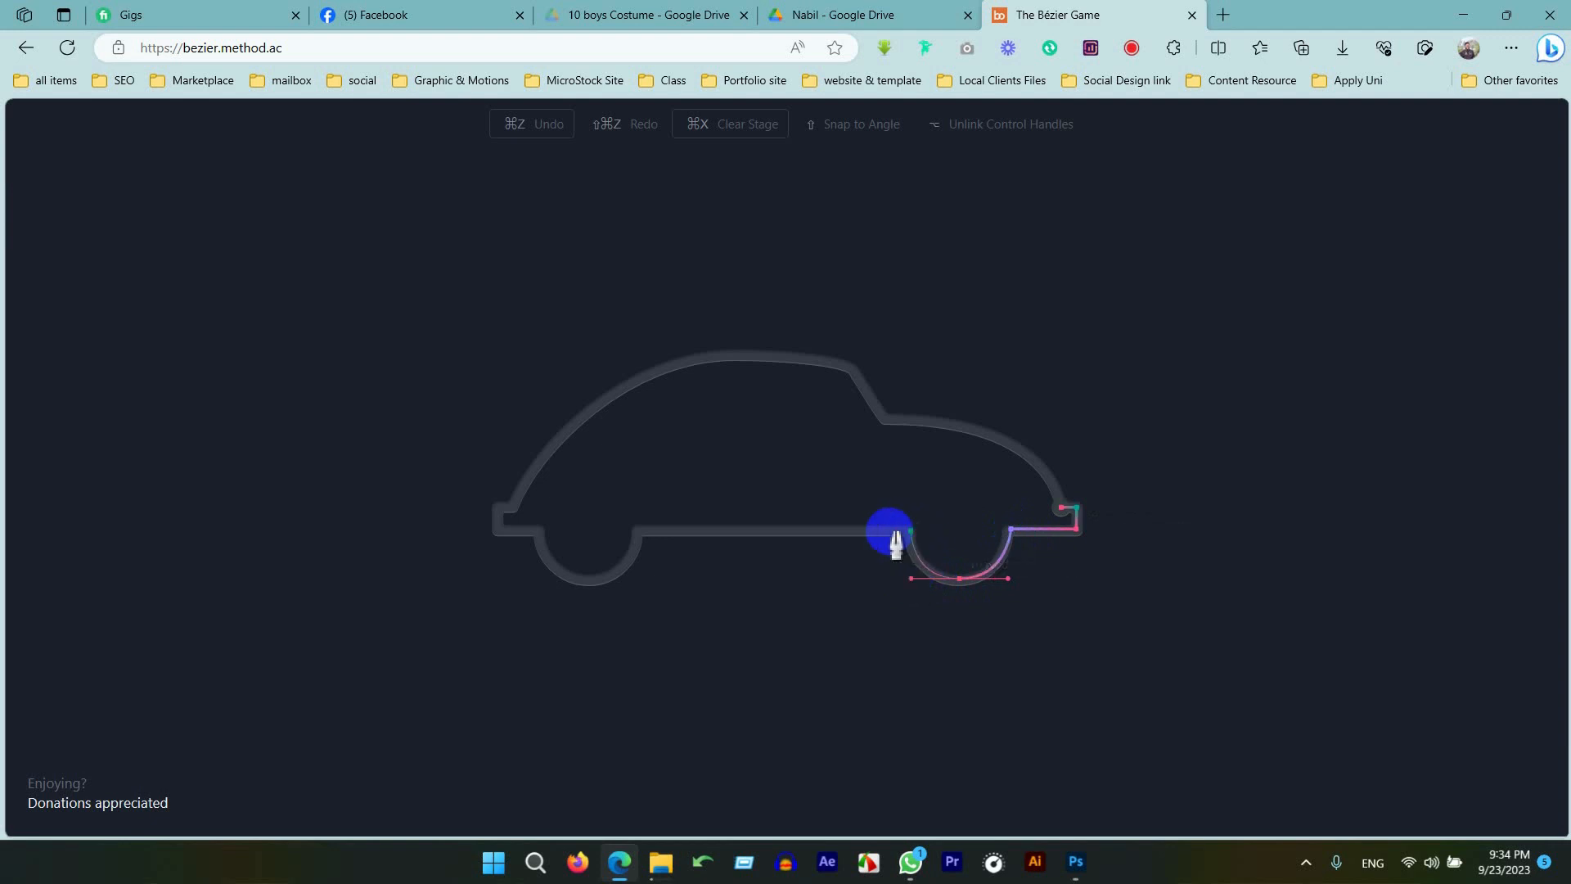
pyautogui.click(639, 532)
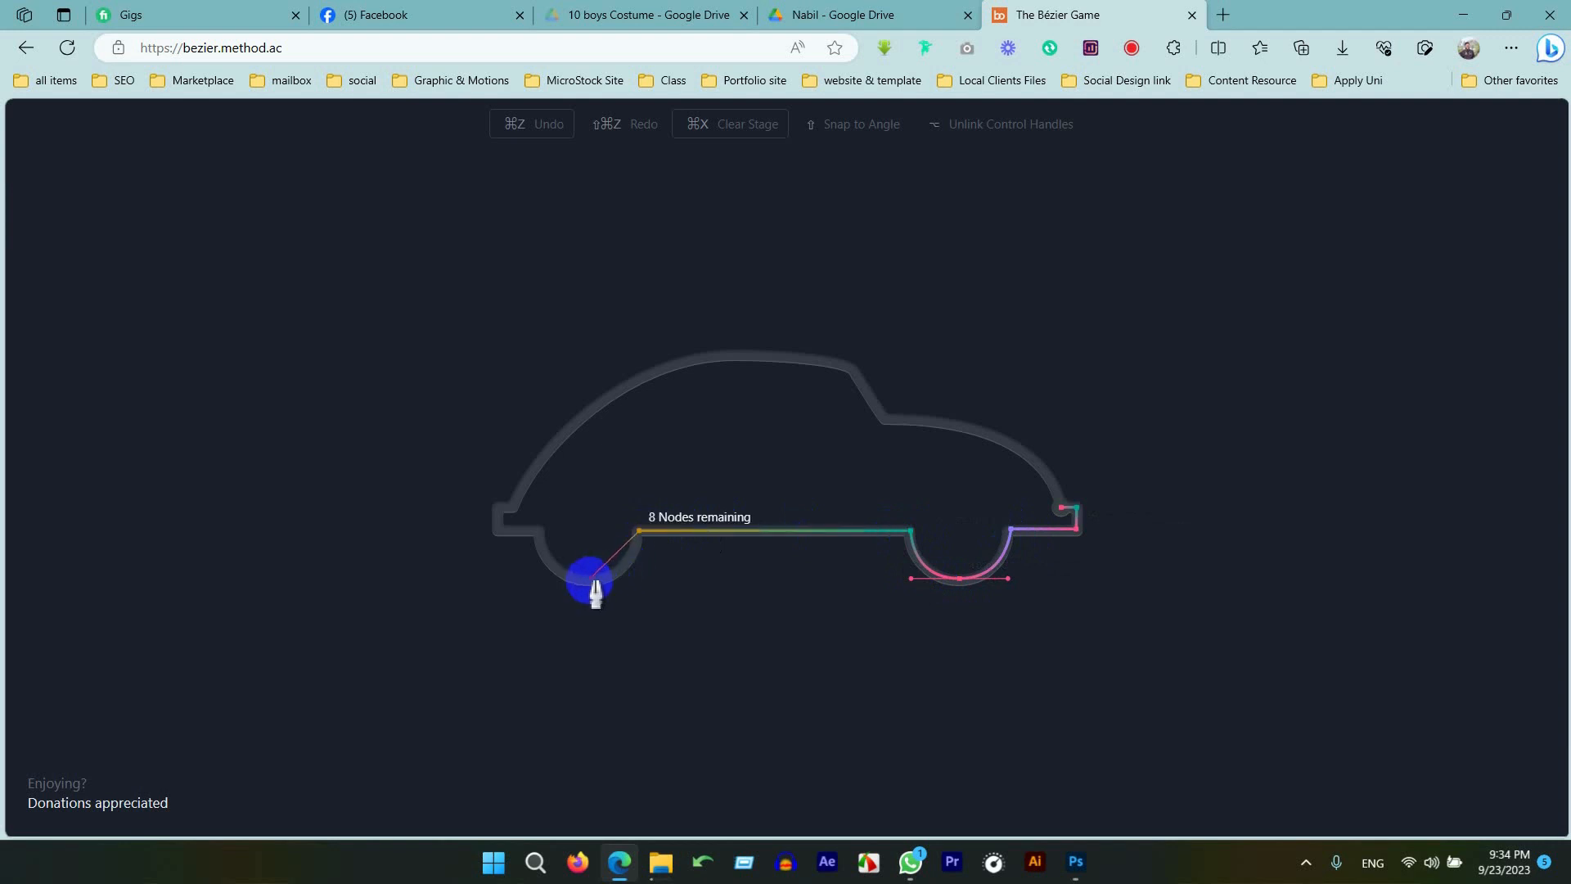
# - Trace the rear wheel arch with a smooth node at its lowest point, undoing the misplaced end node and placing it again with handles
pyautogui.moveTo(576, 579); pyautogui.dragTo(548, 578)
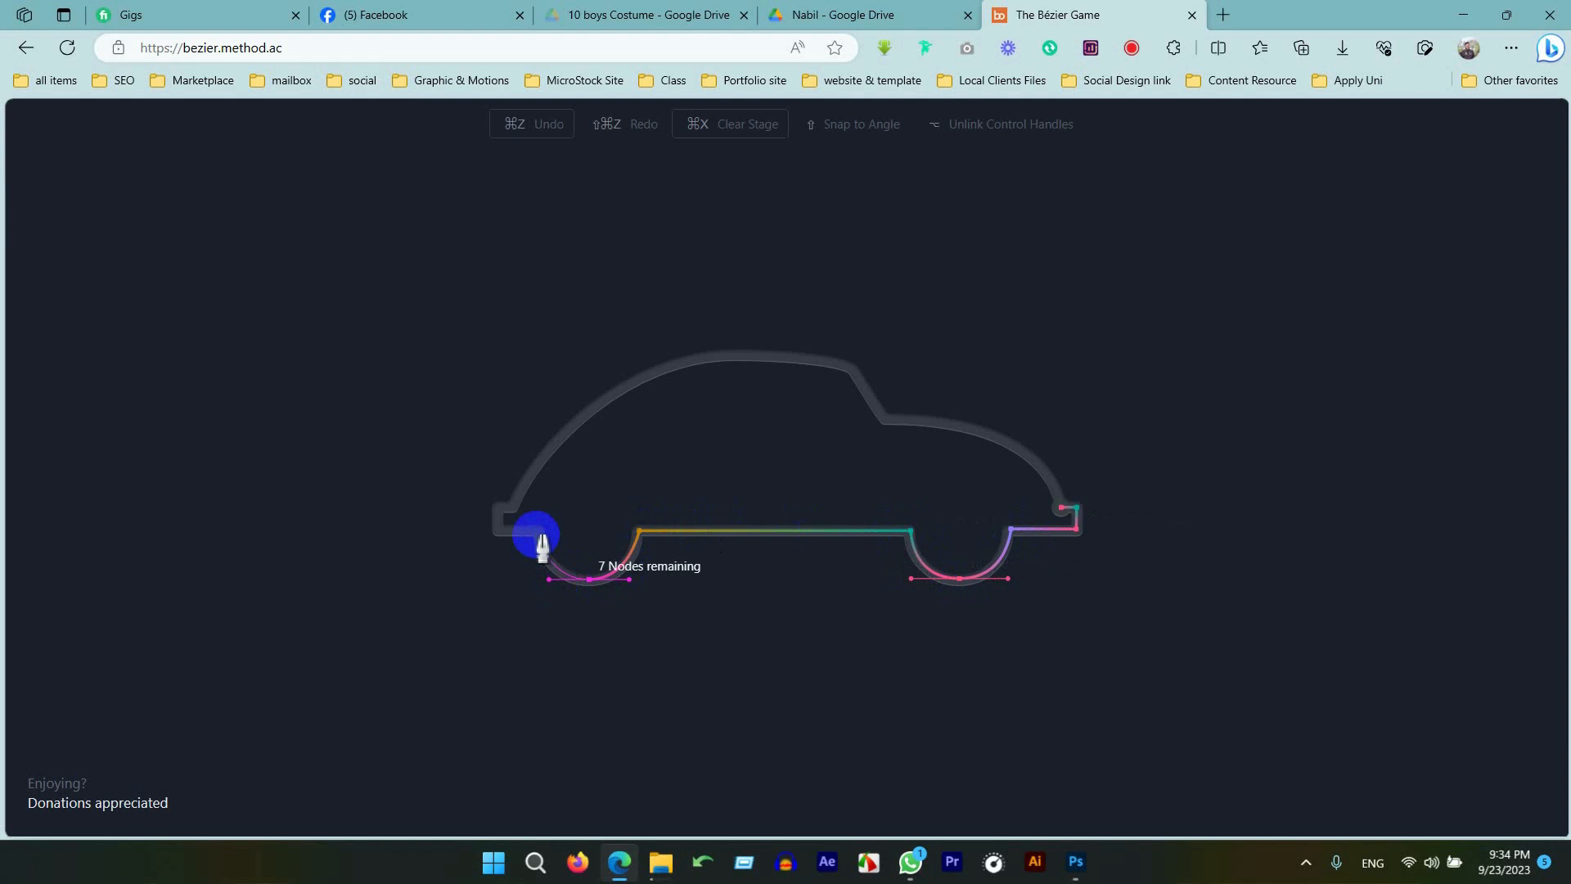
pyautogui.click(539, 534)
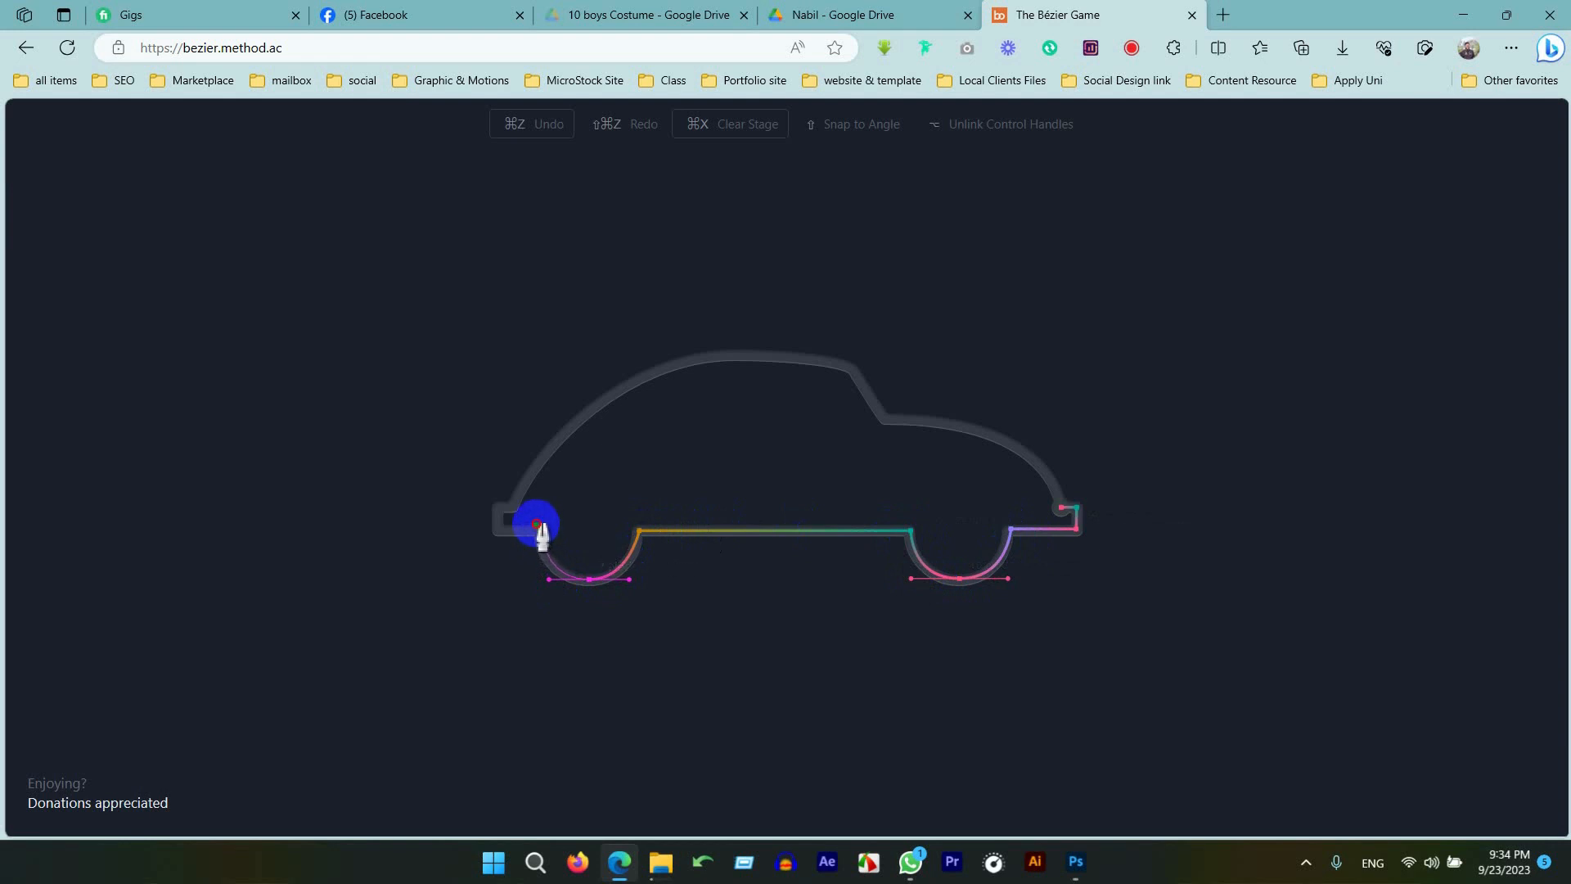
pyautogui.click(537, 523)
pyautogui.hotkey('ctrl', 'z')
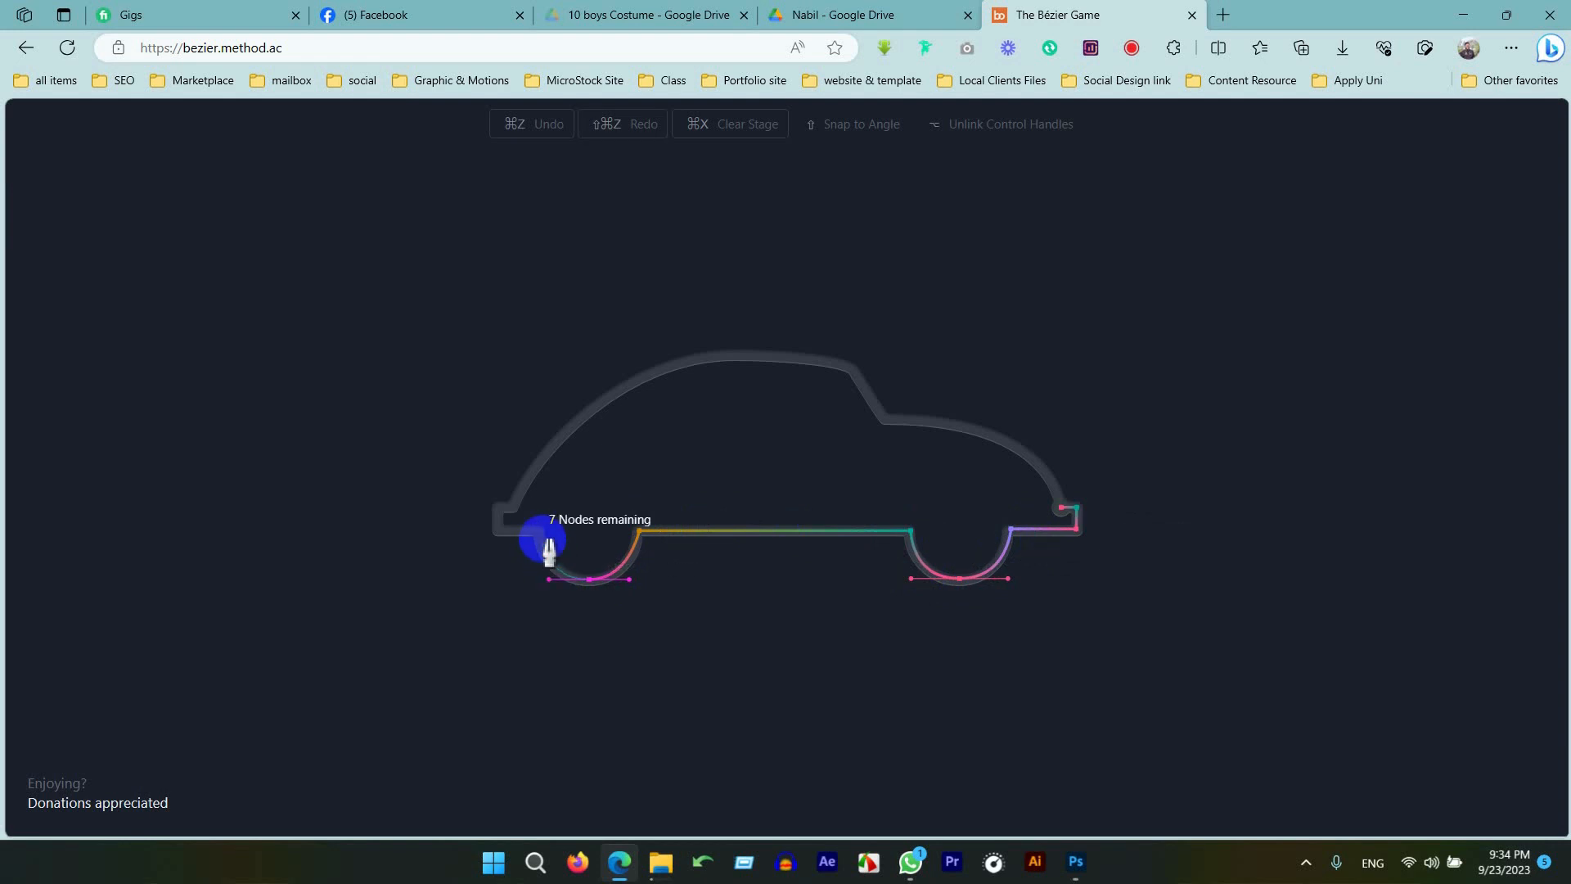
pyautogui.moveTo(540, 528); pyautogui.dragTo(547, 544)
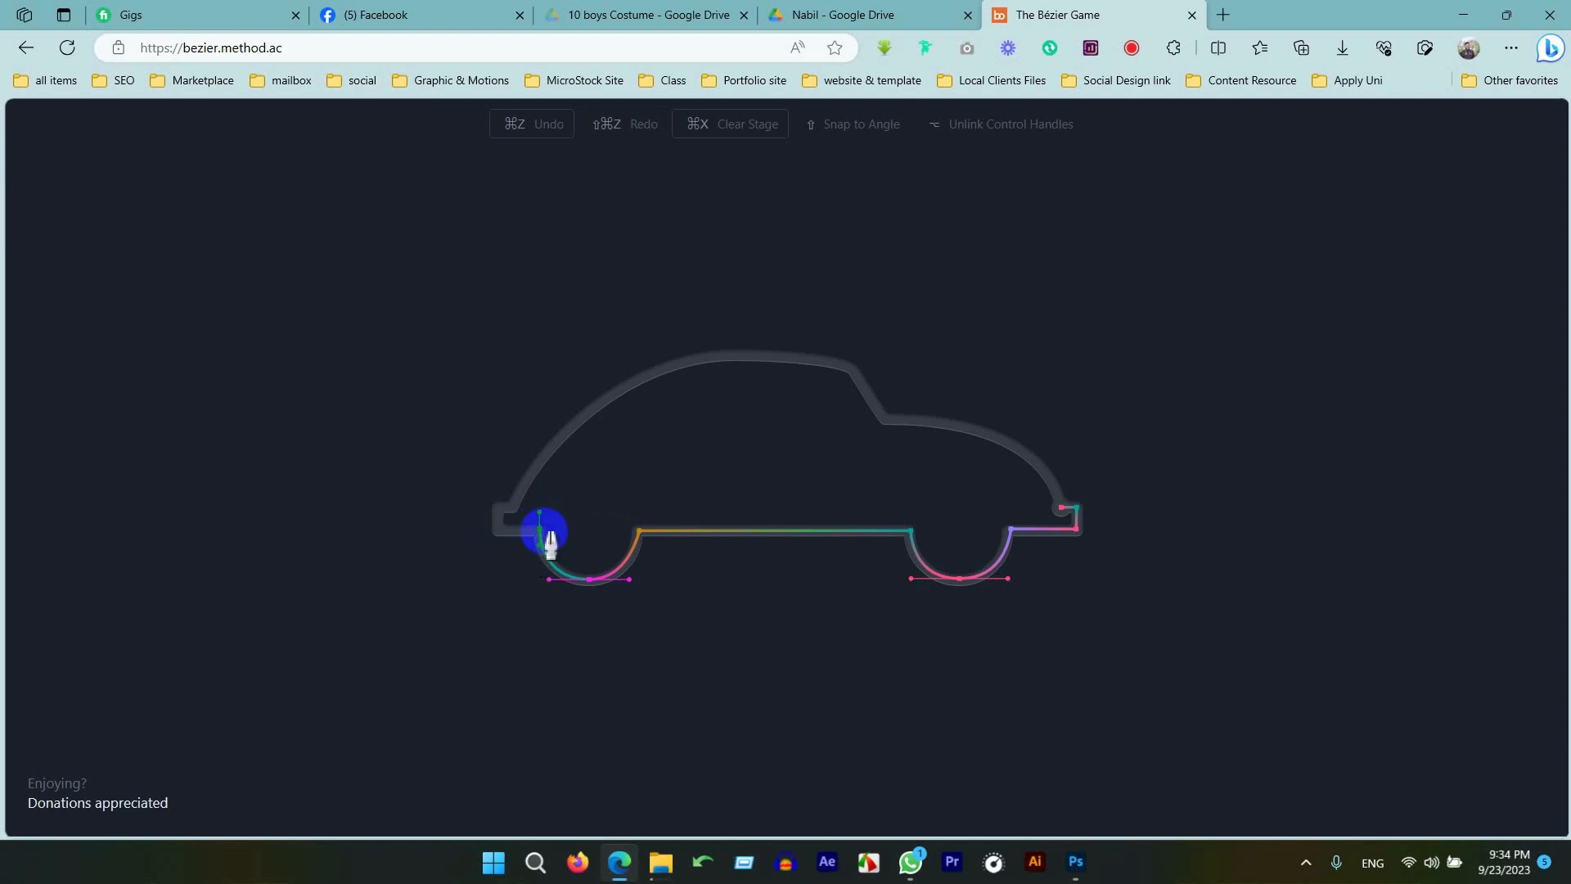
# - Rework the control handles at the rear wheel arch's end node and draw a straight segment to the rear bumper's lower corner
pyautogui.press('alt')
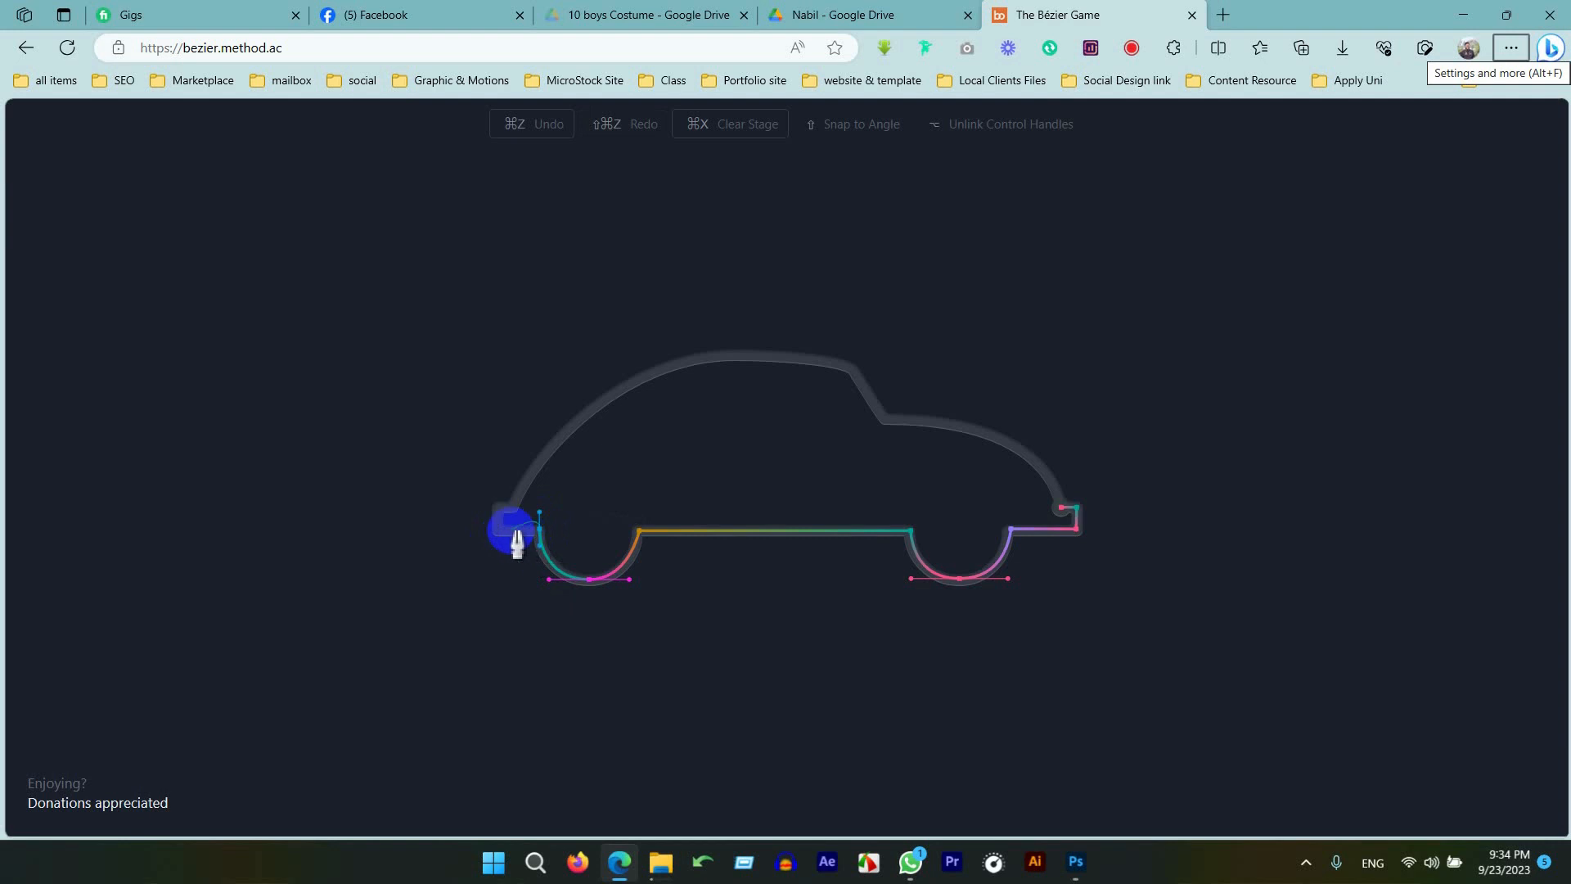
pyautogui.moveTo(540, 529)
pyautogui.mouseDown()
pyautogui.moveTo(502, 531)
pyautogui.moveTo(540, 533)
pyautogui.mouseUp()
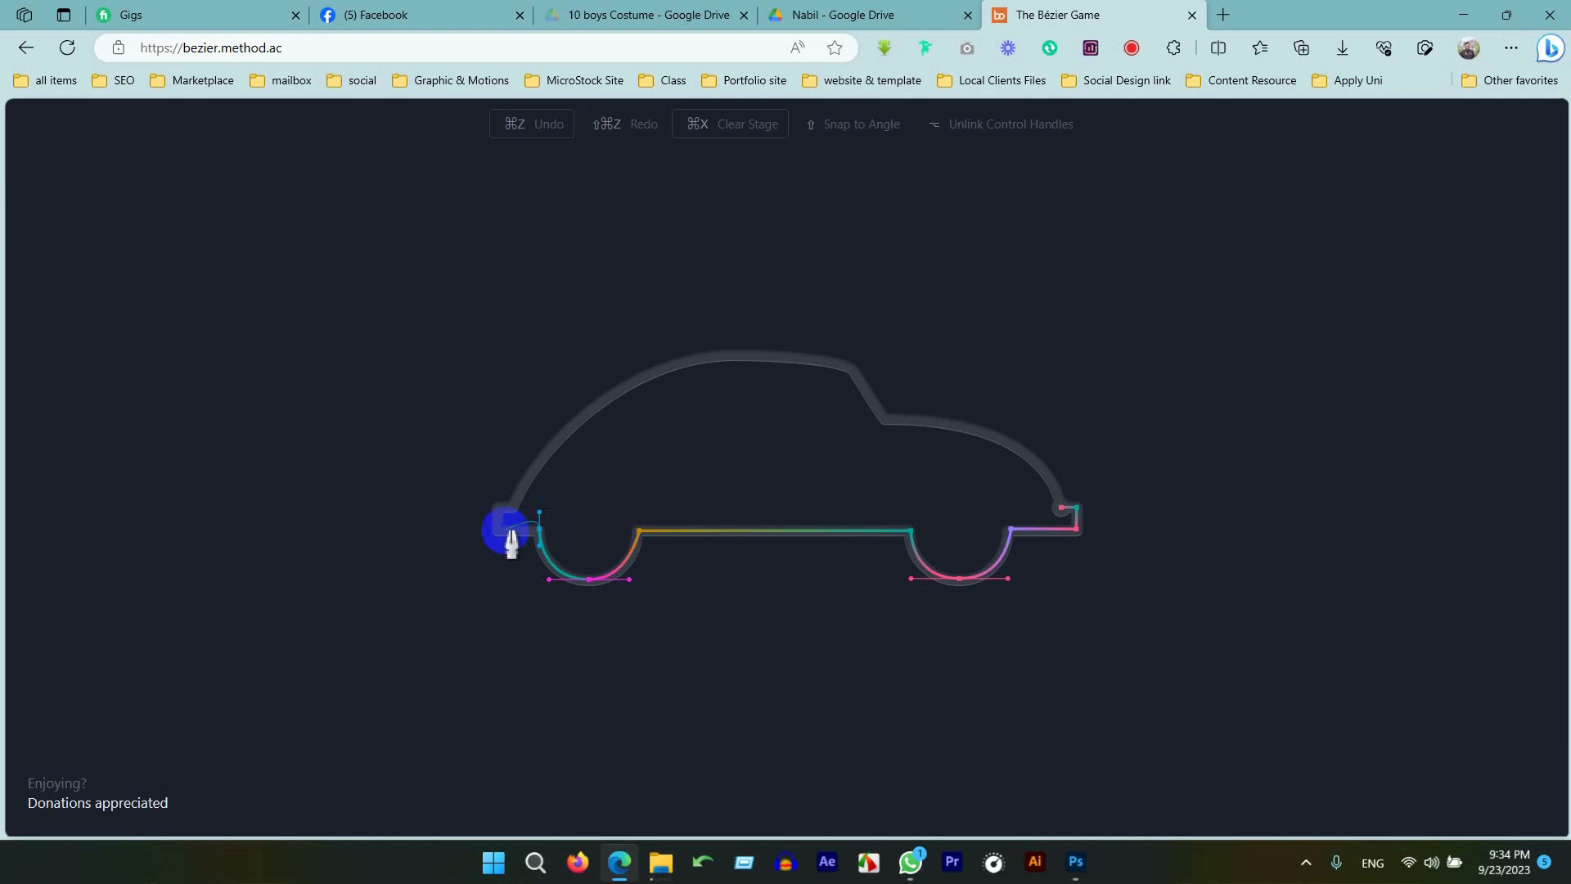
pyautogui.moveTo(497, 529)
pyautogui.mouseDown()
pyautogui.moveTo(480, 526)
pyautogui.moveTo(498, 531)
pyautogui.mouseUp()
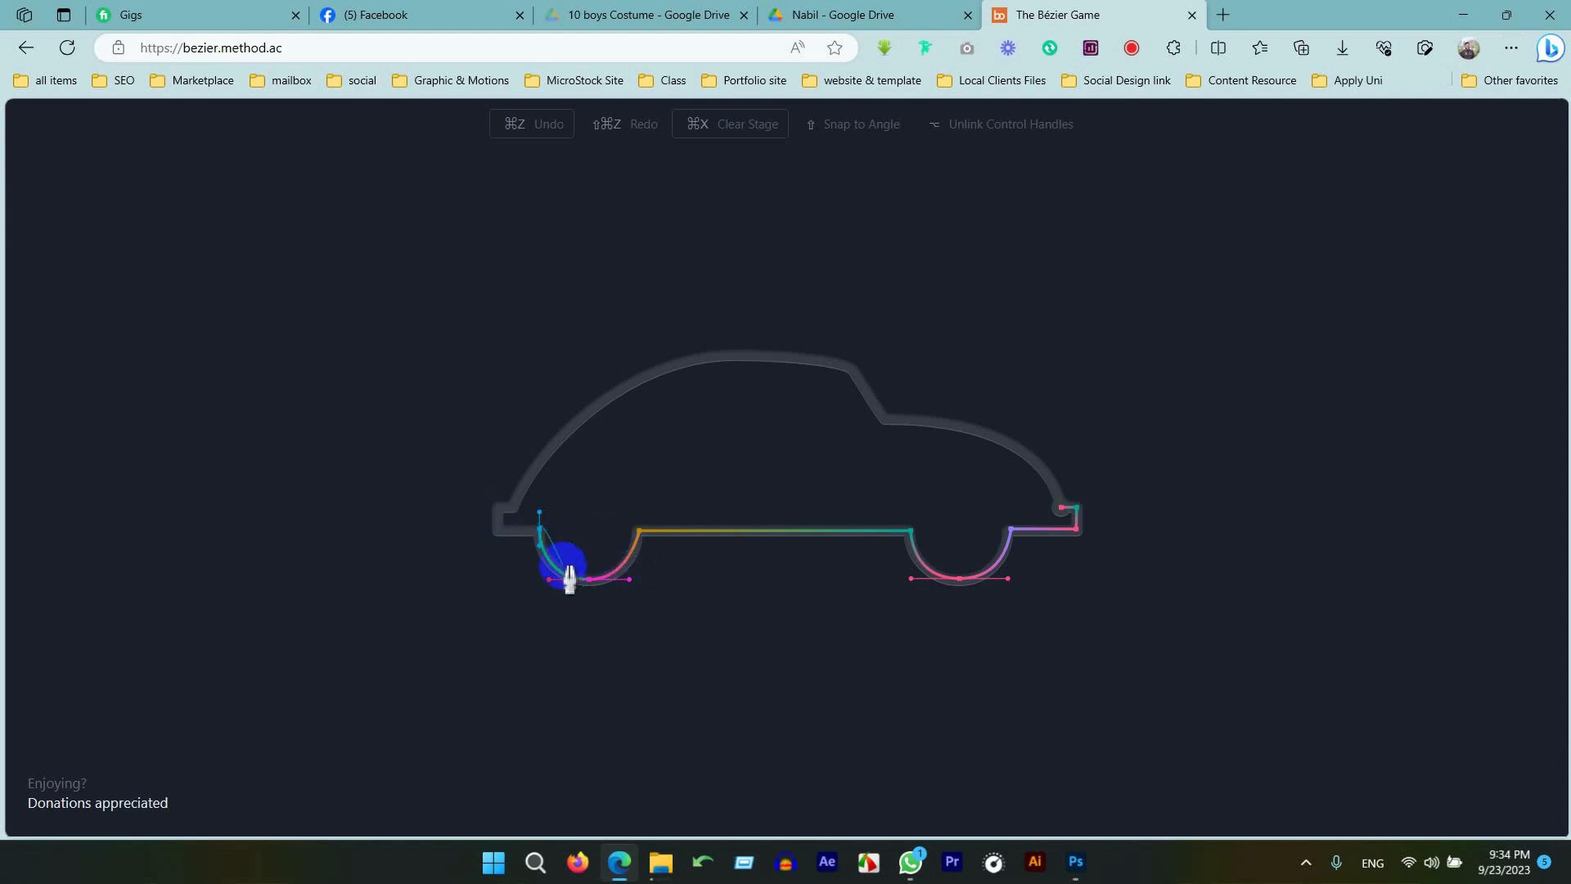
pyautogui.moveTo(554, 546); pyautogui.dragTo(508, 540)
pyautogui.click(505, 528)
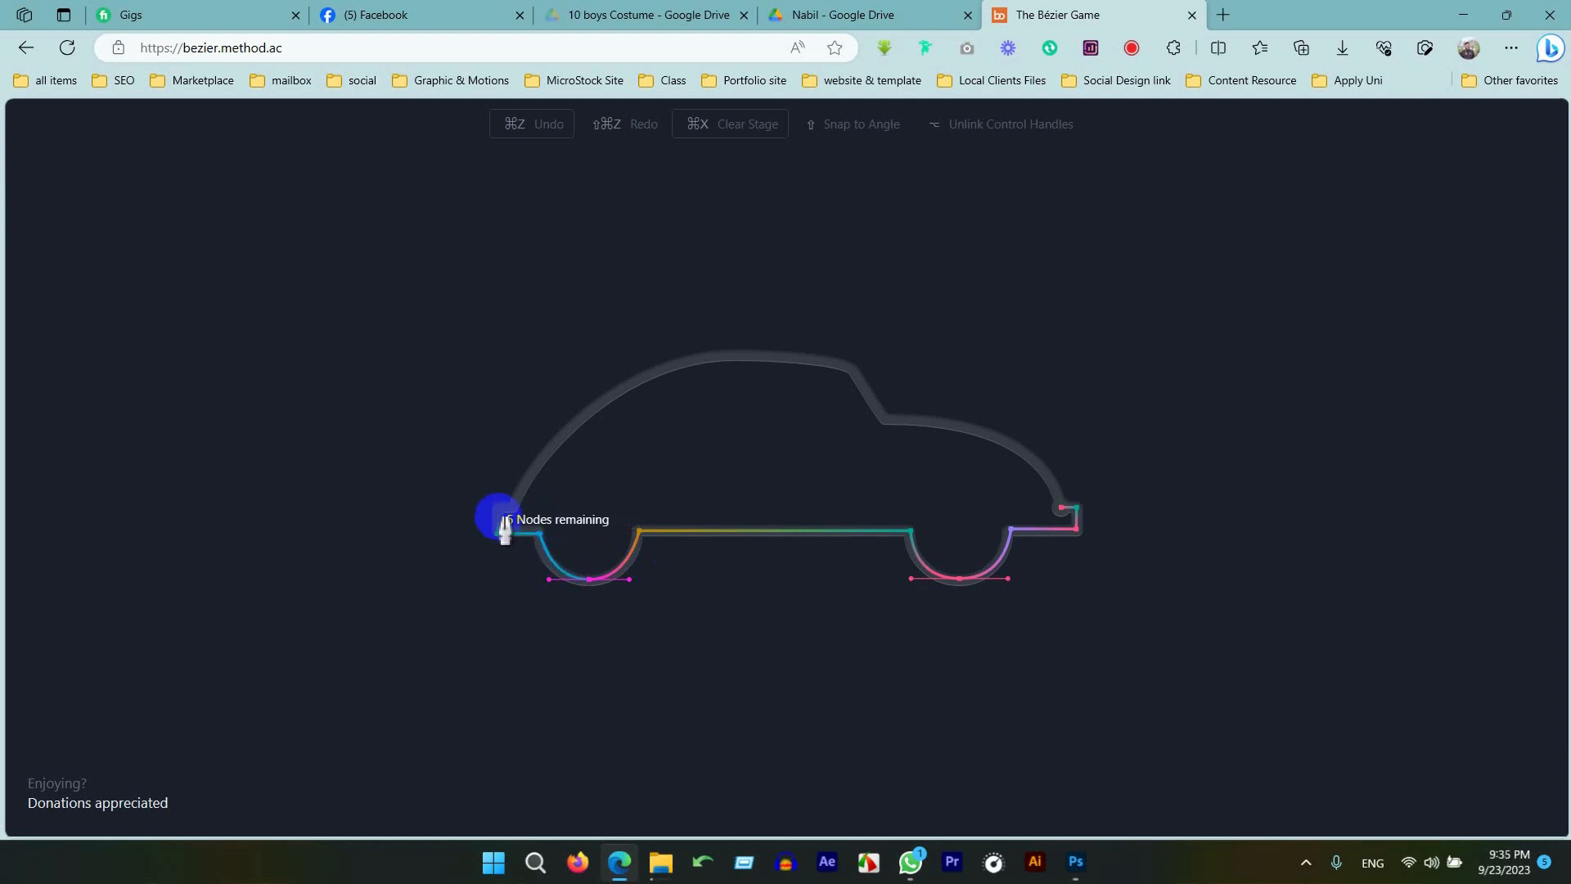
# - Trace the car's rear bumper, curved roof, windshield and hood, close the path at the front bumper and advance to the next stage
pyautogui.moveTo(503, 517); pyautogui.dragTo(884, 419)
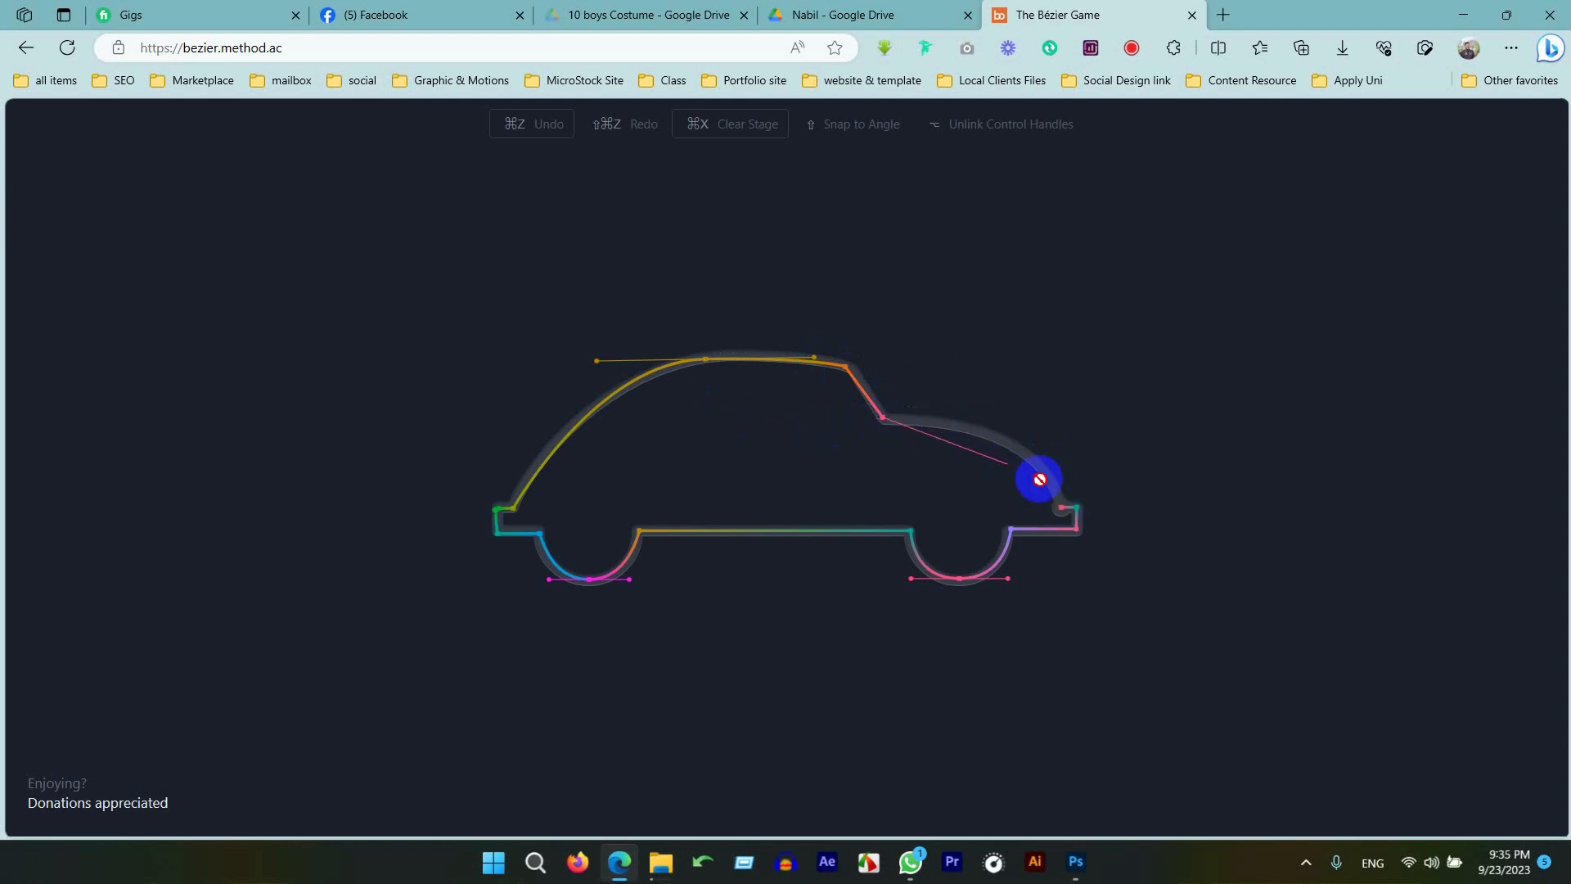
pyautogui.moveTo(1063, 509); pyautogui.dragTo(1078, 606)
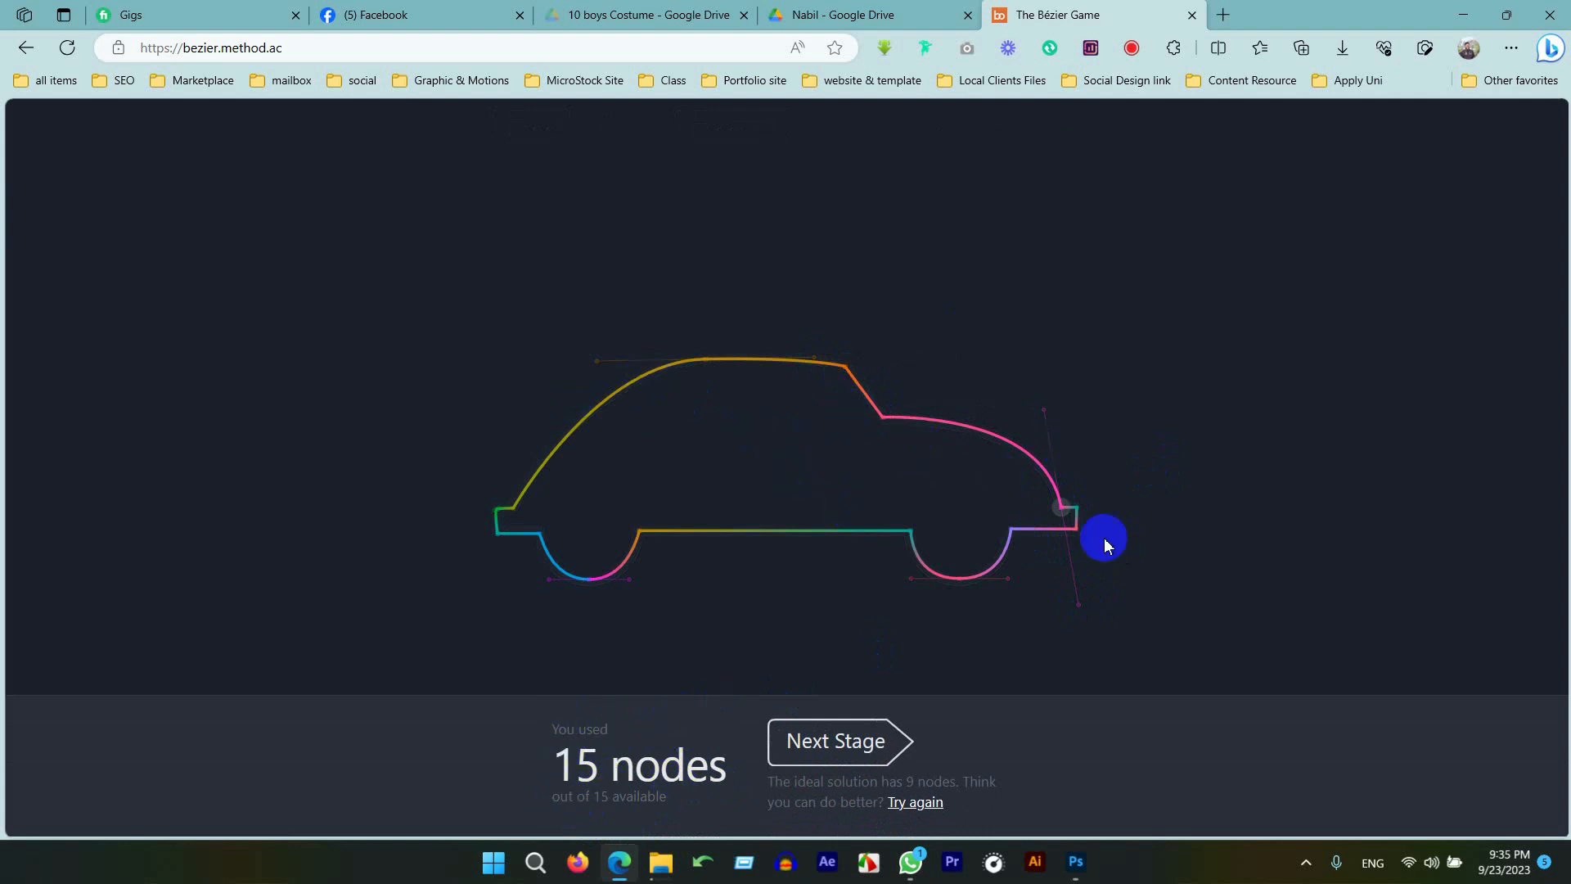
pyautogui.click(851, 755)
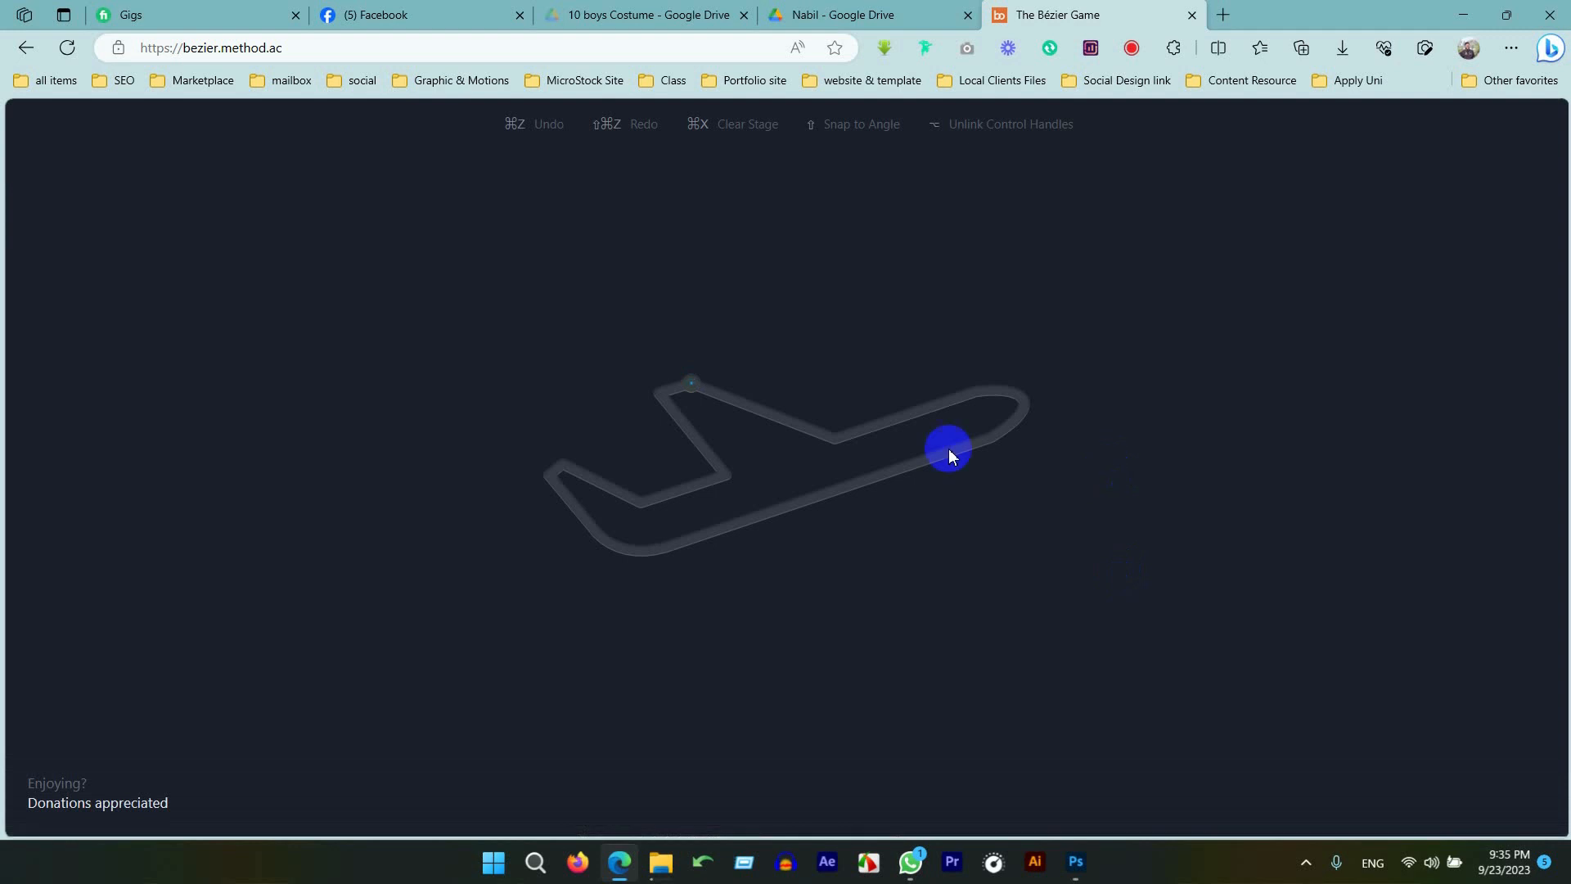
# - Trace the airplane's upper edge clockwise from the upper wing tip and curve the path around the nose to its underside
pyautogui.click(693, 383)
pyautogui.click(835, 442)
pyautogui.click(975, 397)
pyautogui.click(1023, 401)
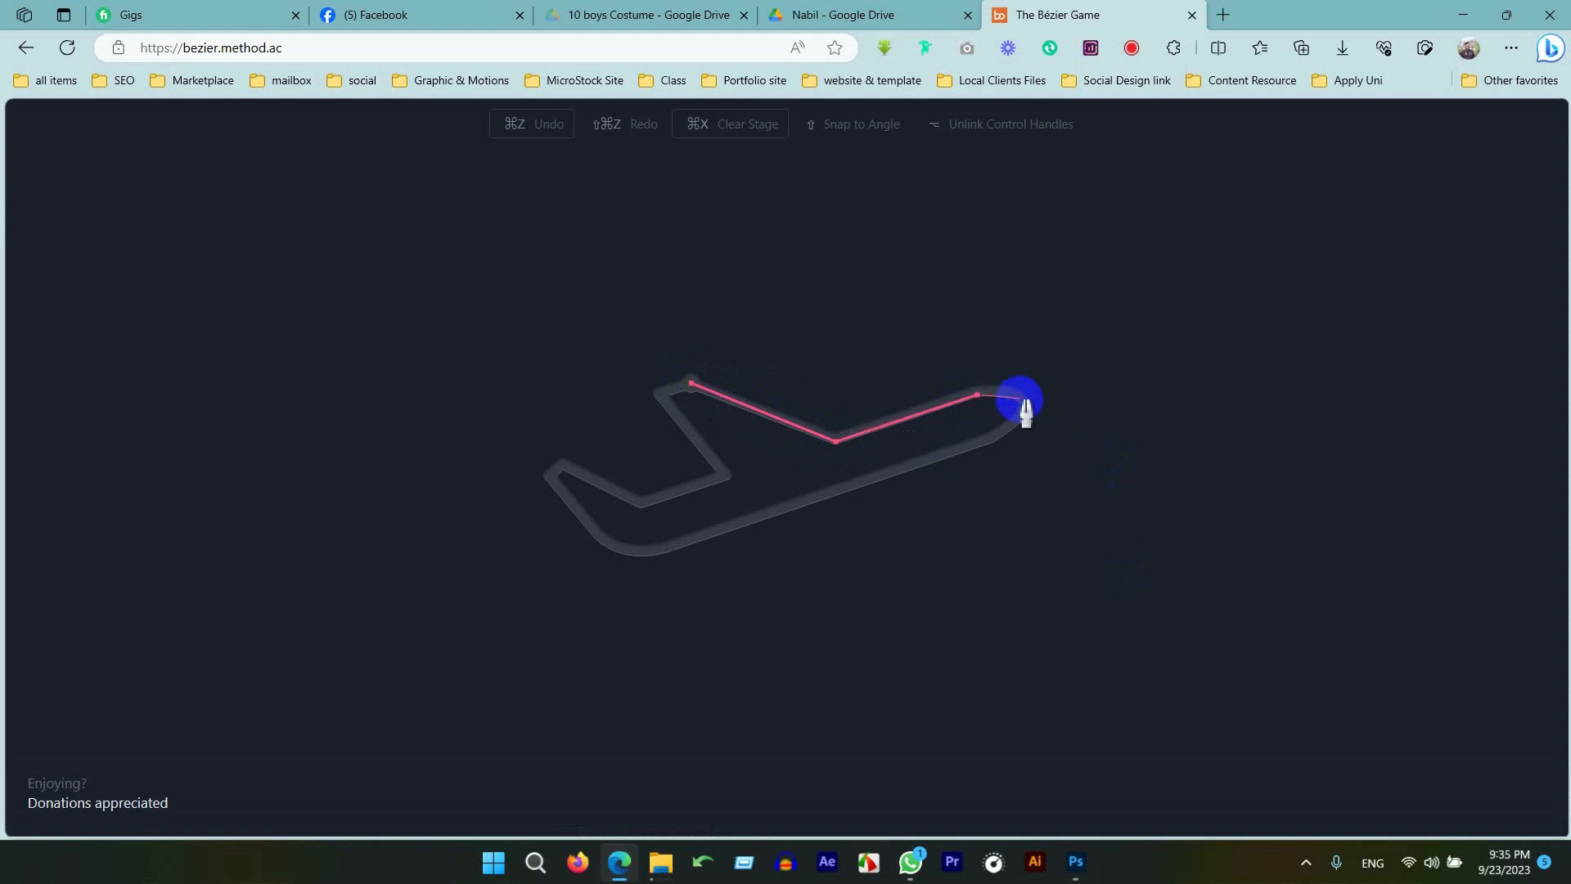
pyautogui.moveTo(1028, 400); pyautogui.dragTo(1032, 410)
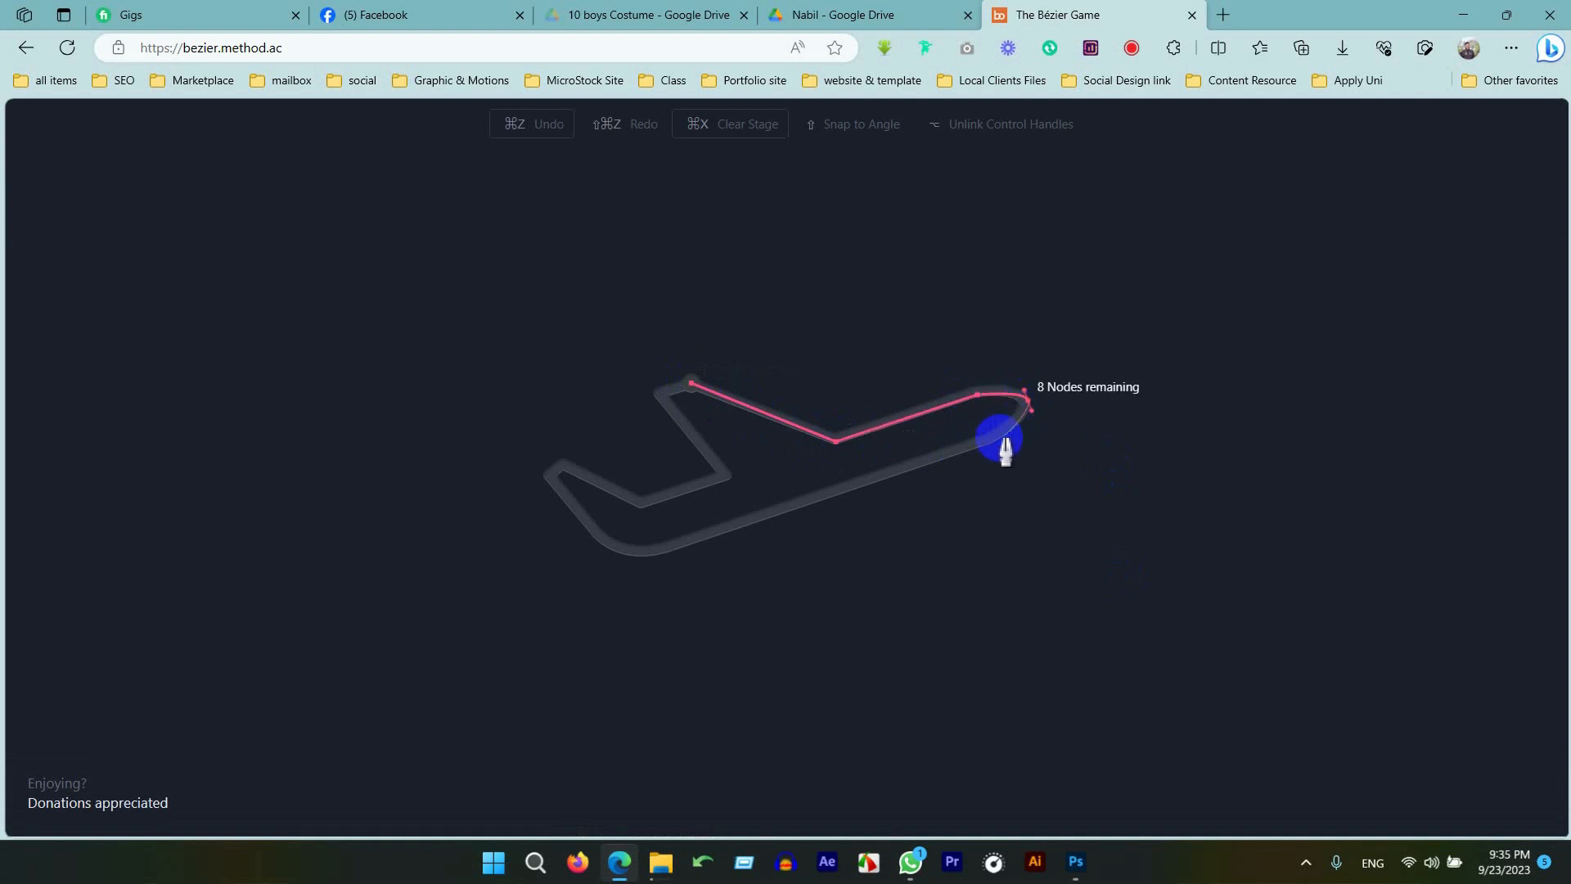
pyautogui.click(996, 438)
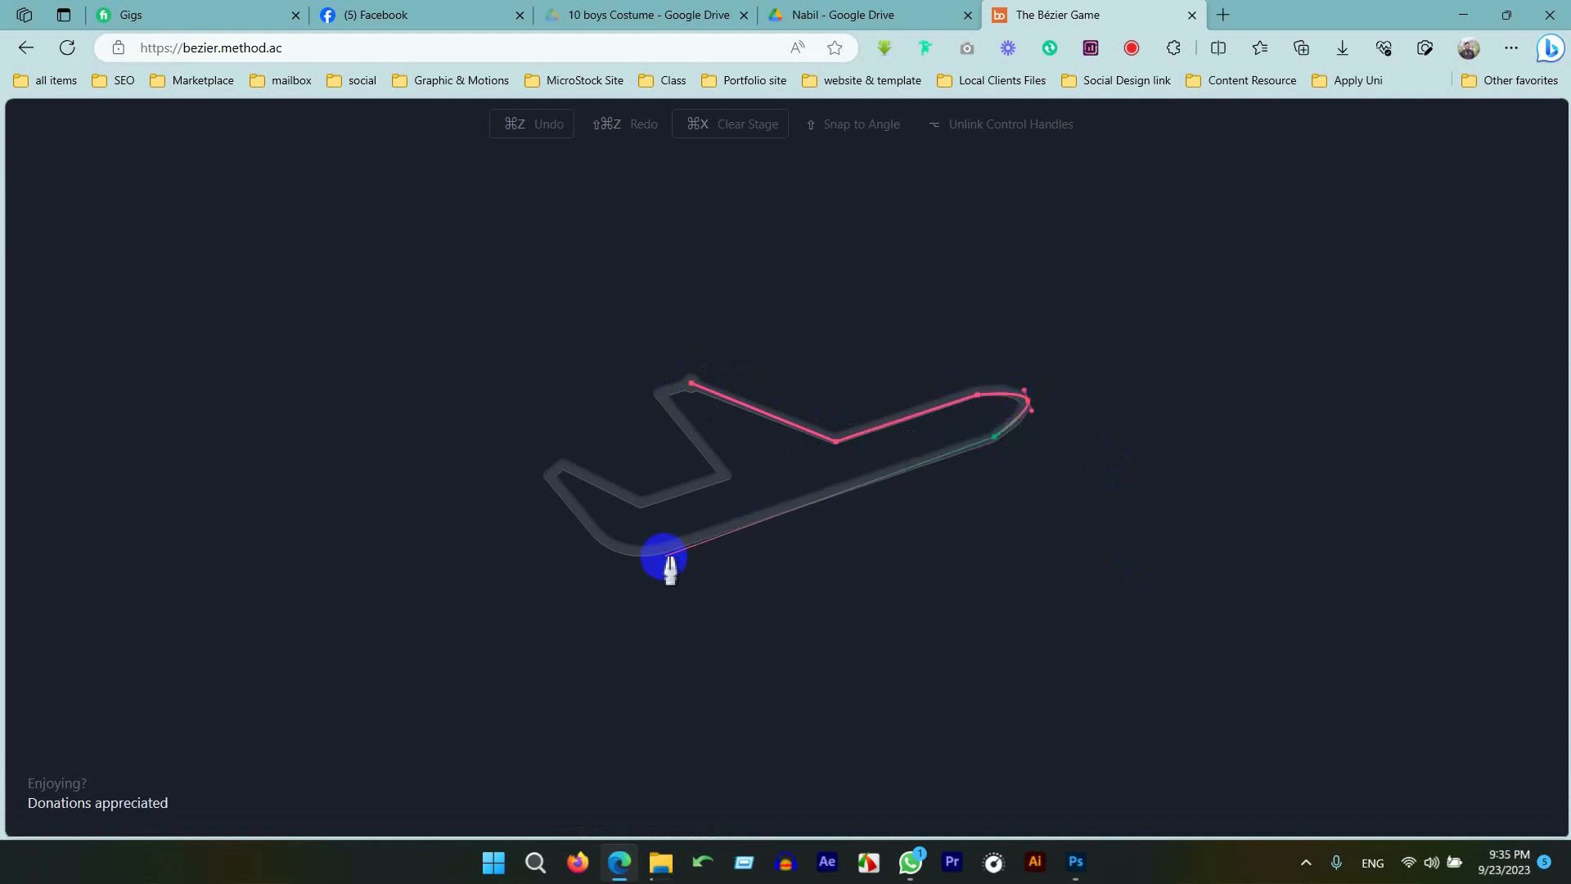
# - Trace the airplane's belly, curved tail underside, tail fin and wing, closing the path at the starting wing-tip node
pyautogui.click(676, 545)
pyautogui.moveTo(596, 532); pyautogui.dragTo(565, 465)
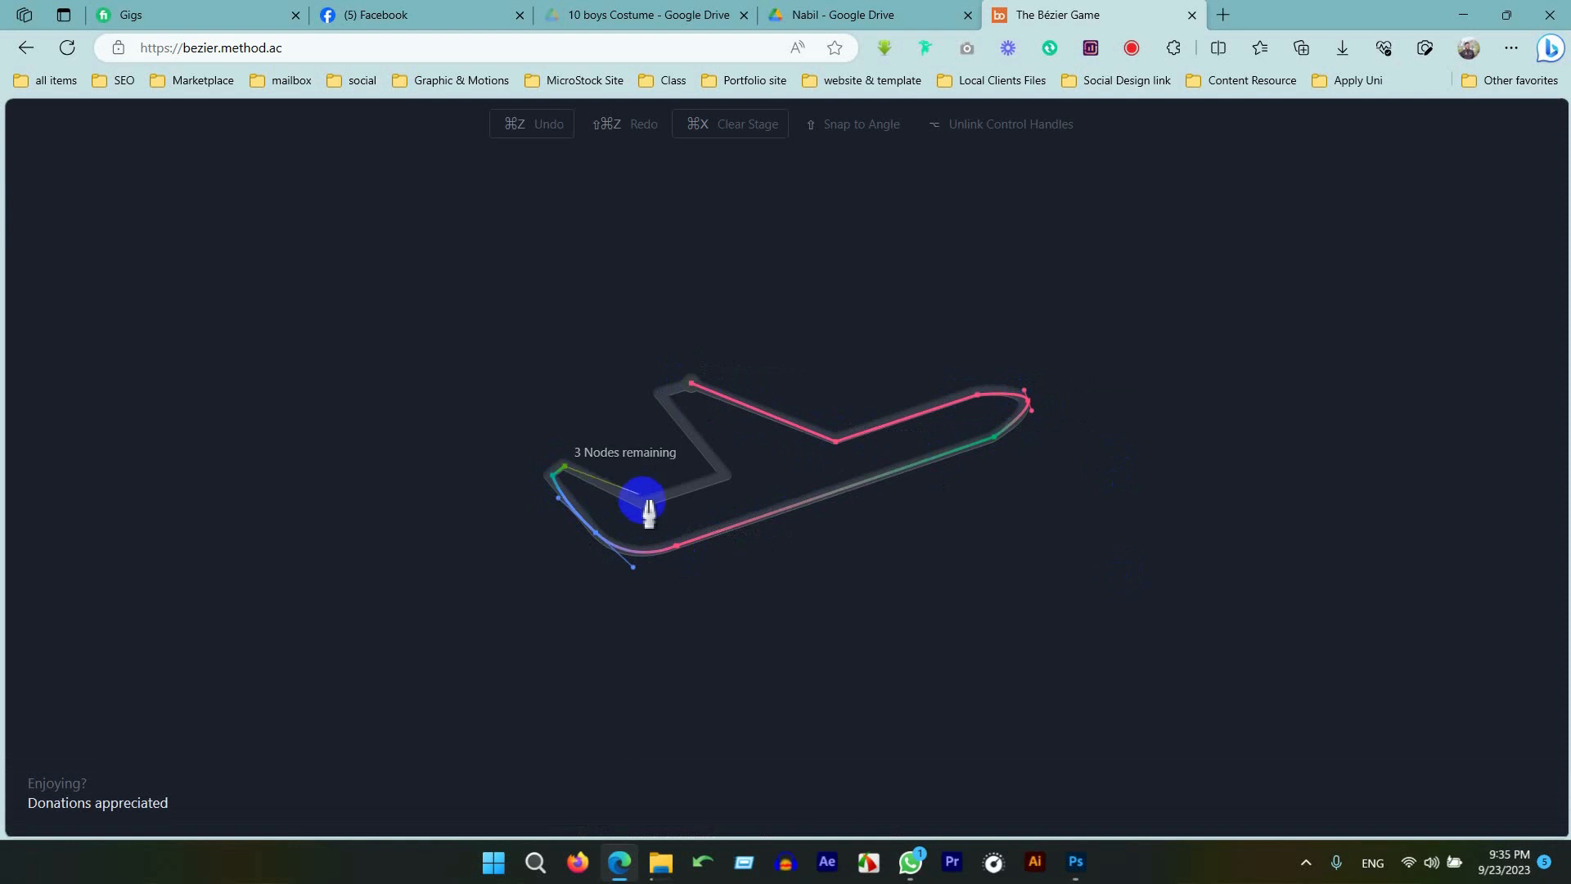
pyautogui.click(644, 502)
pyautogui.click(724, 474)
pyautogui.click(660, 397)
pyautogui.moveTo(660, 398); pyautogui.dragTo(657, 396)
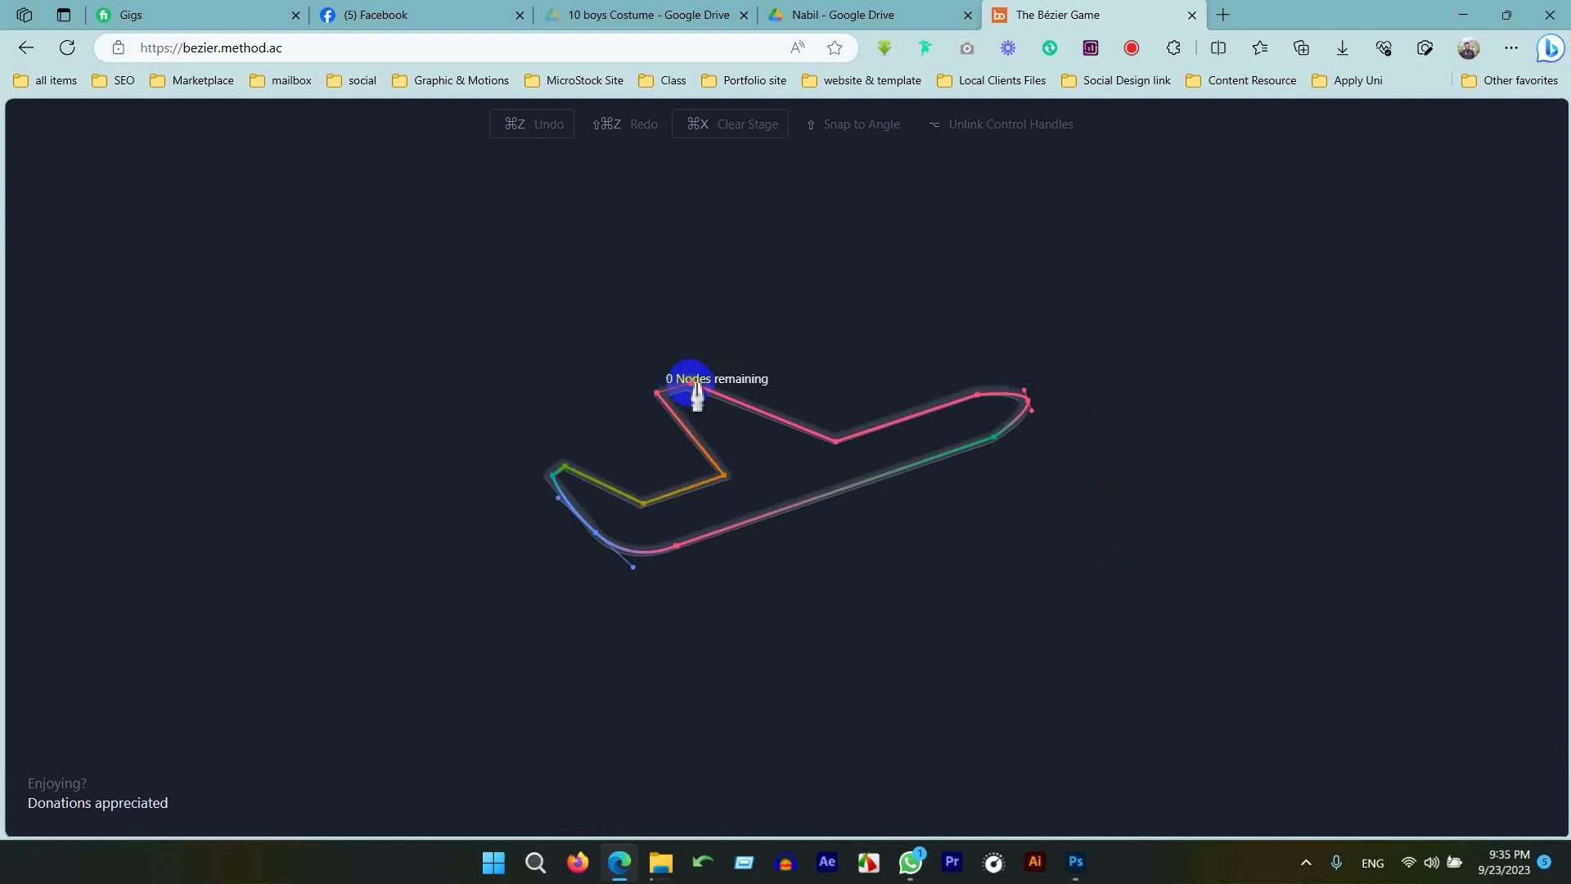
pyautogui.click(693, 386)
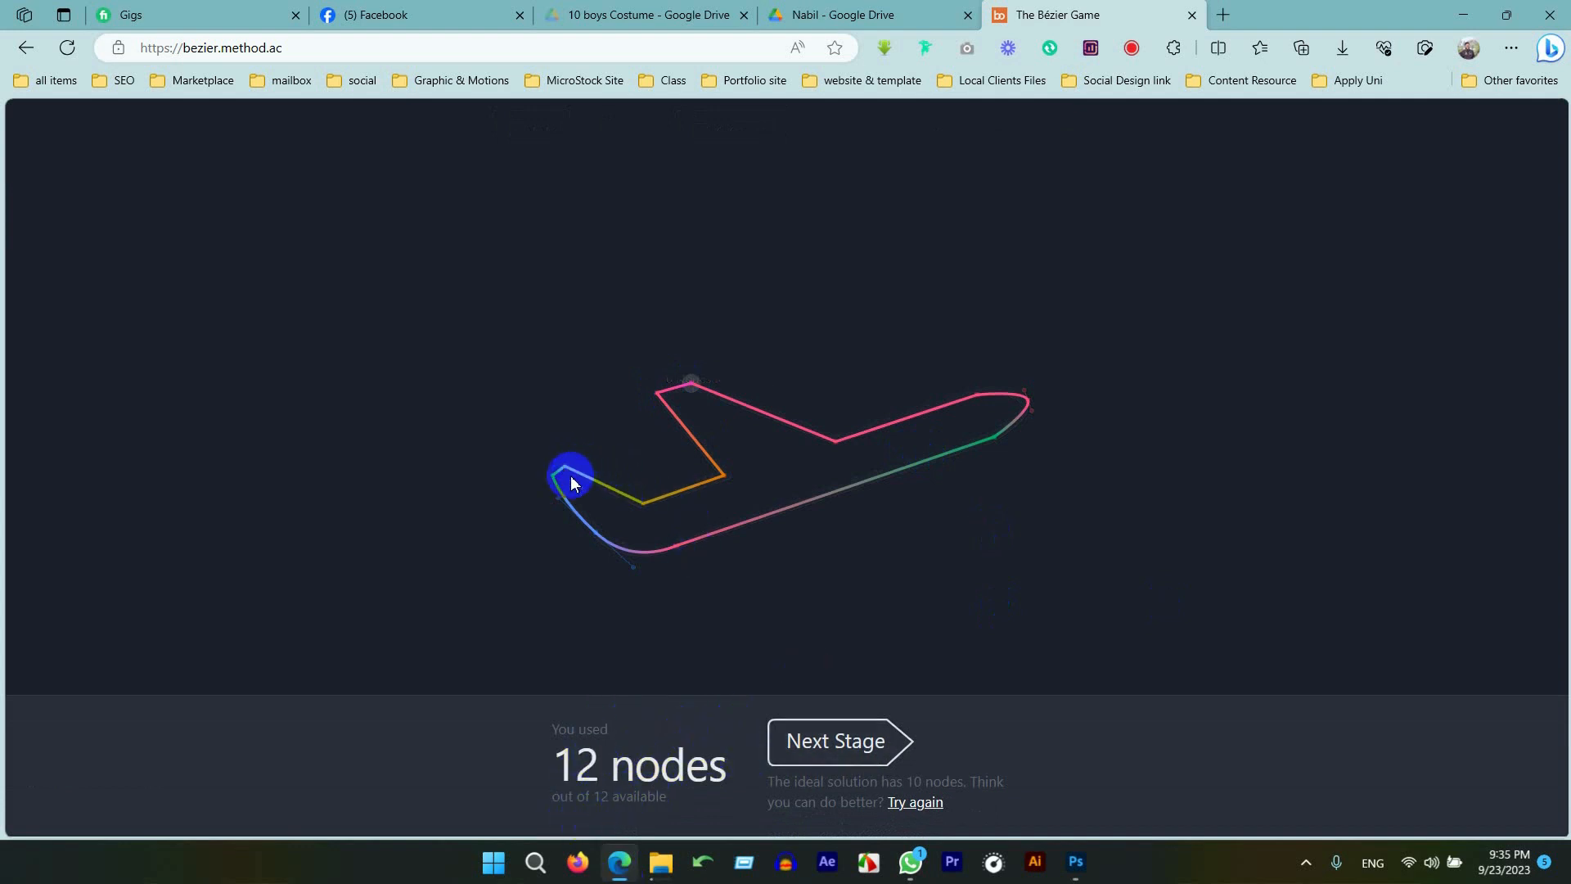
pyautogui.click(828, 742)
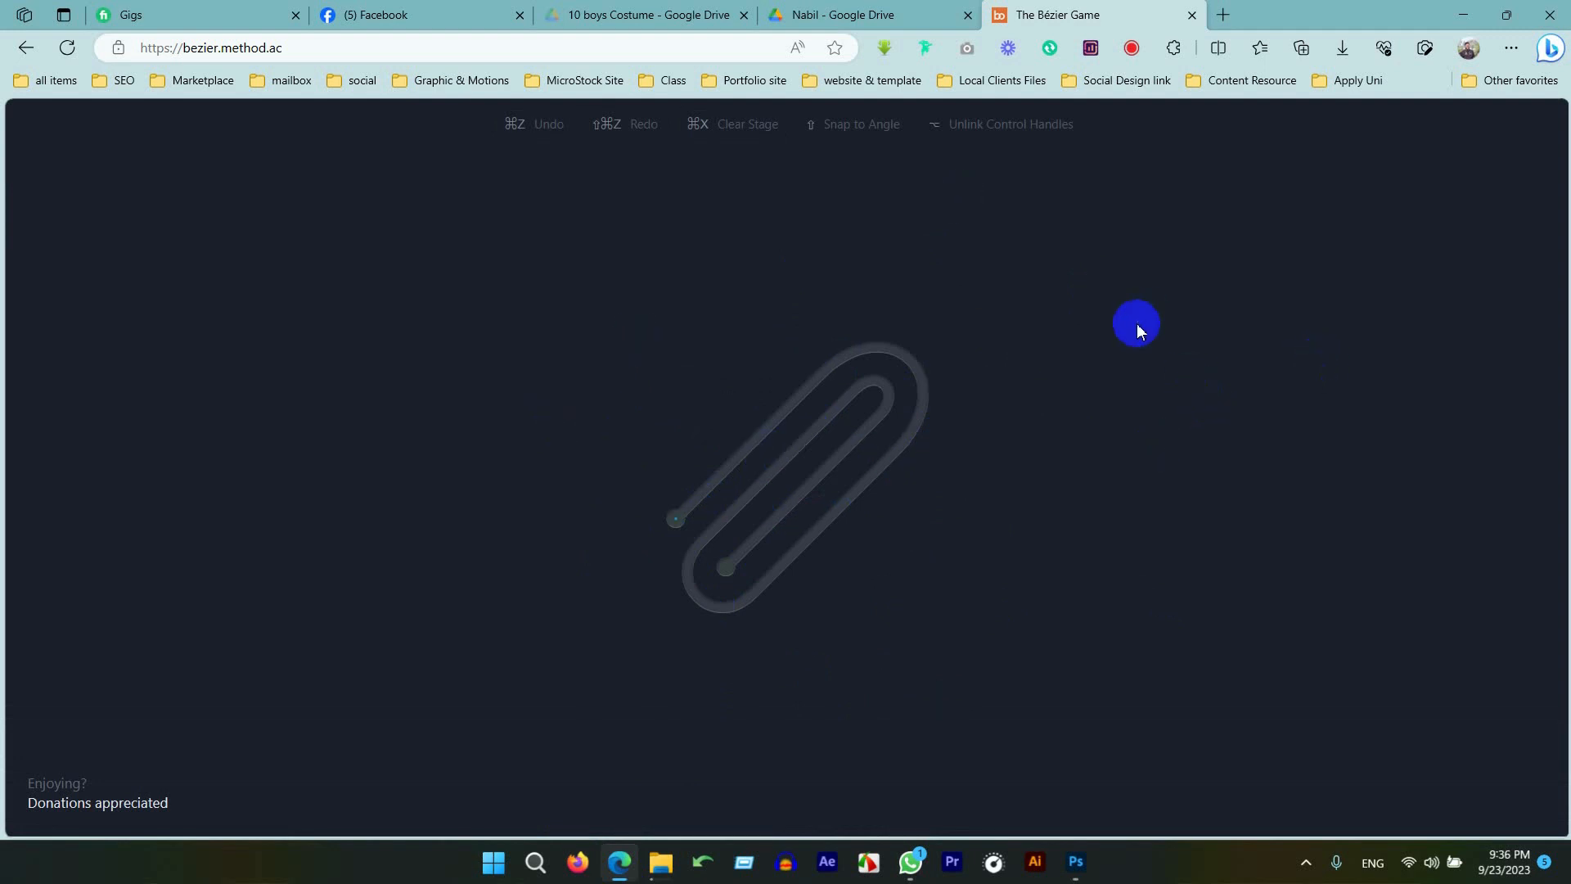
pyautogui.click(330, 48)
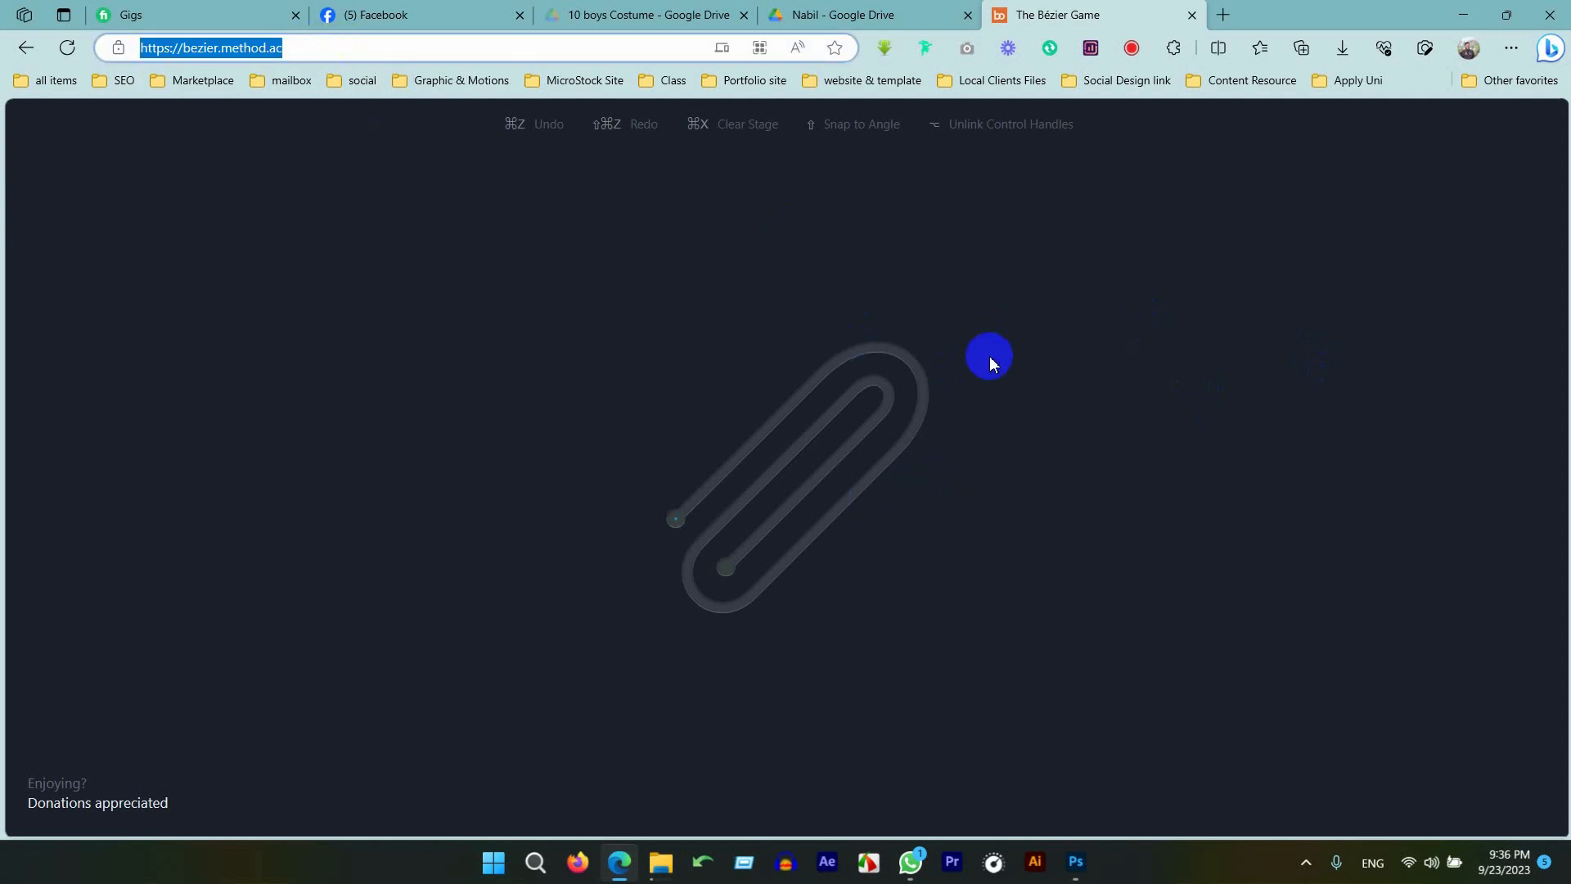